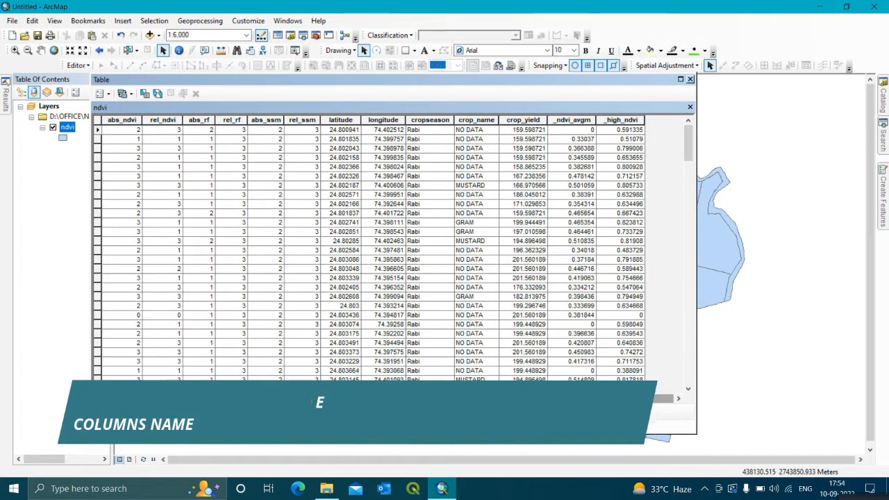
# Reopen the ndvi layer's attribute table and look through its columns
pyautogui.moveTo(613, 399); pyautogui.dragTo(177, 386)
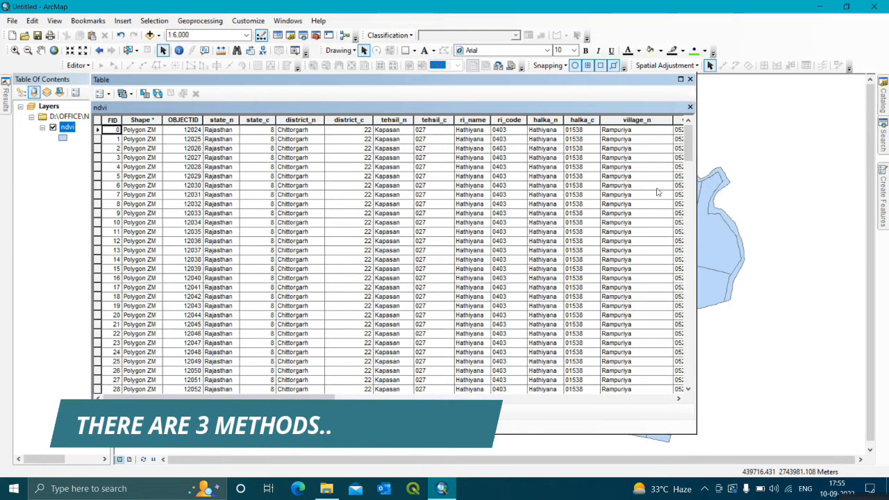
pyautogui.click(690, 79)
pyautogui.rightClick(67, 130)
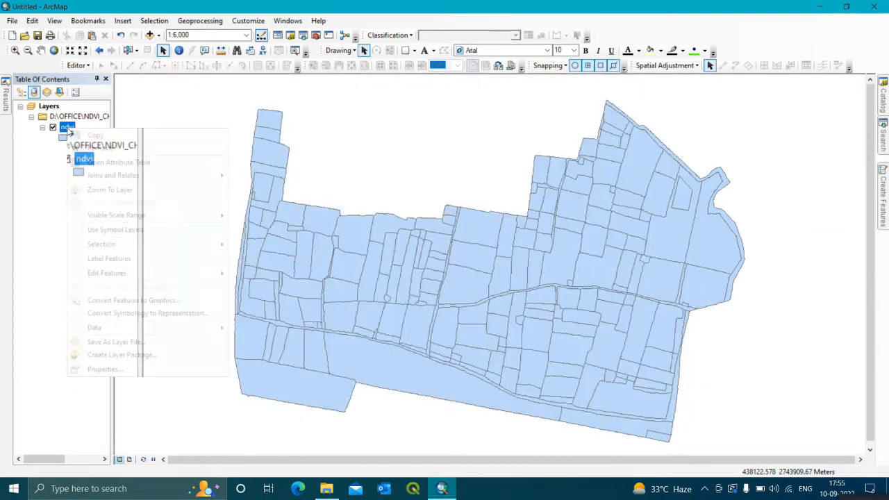
pyautogui.click(148, 167)
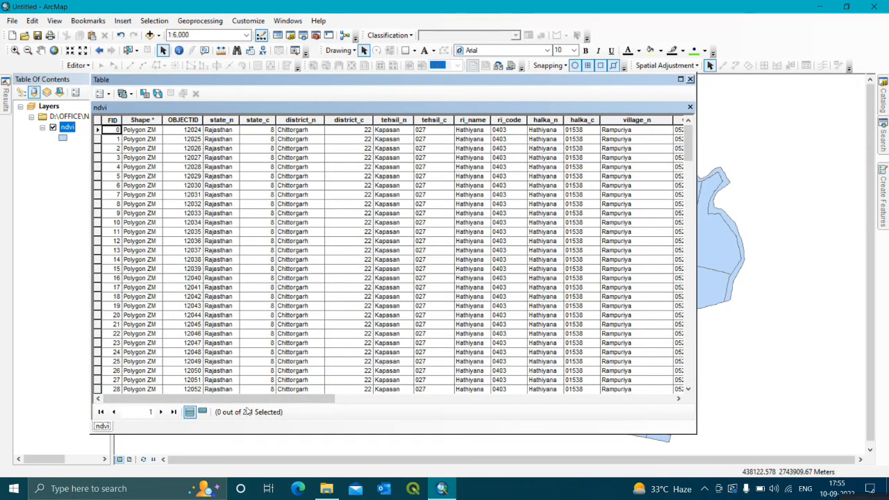
pyautogui.moveTo(256, 403); pyautogui.dragTo(284, 403)
pyautogui.click(177, 120)
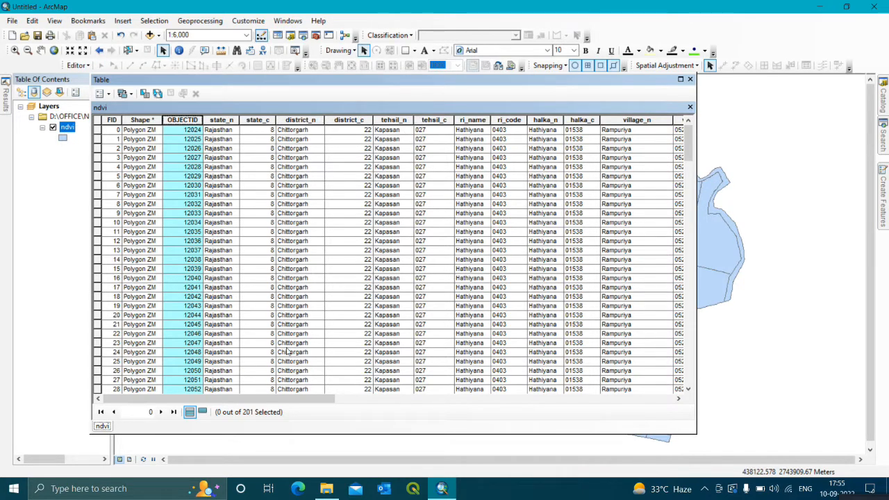
pyautogui.moveTo(297, 402)
pyautogui.mouseDown()
pyautogui.moveTo(347, 401)
pyautogui.moveTo(296, 401)
pyautogui.mouseUp()
# Set the alias of the state_n field to STATE in its field properties
pyautogui.click(223, 120)
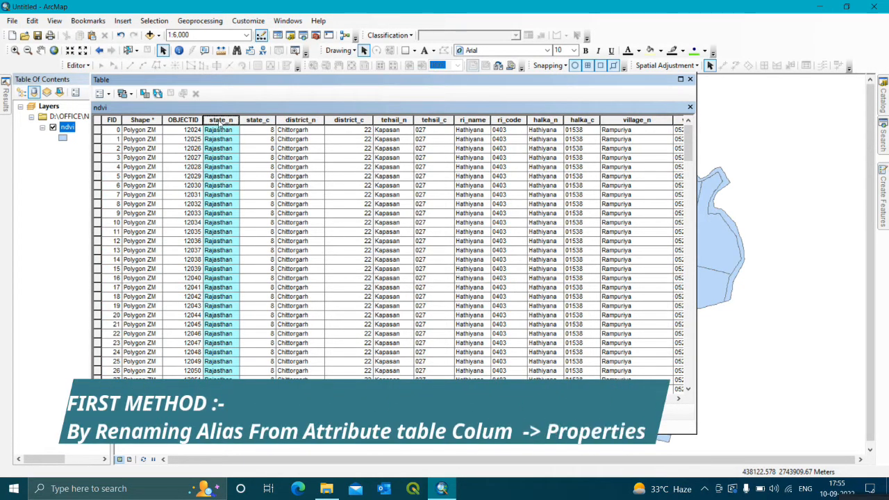
pyautogui.rightClick(221, 122)
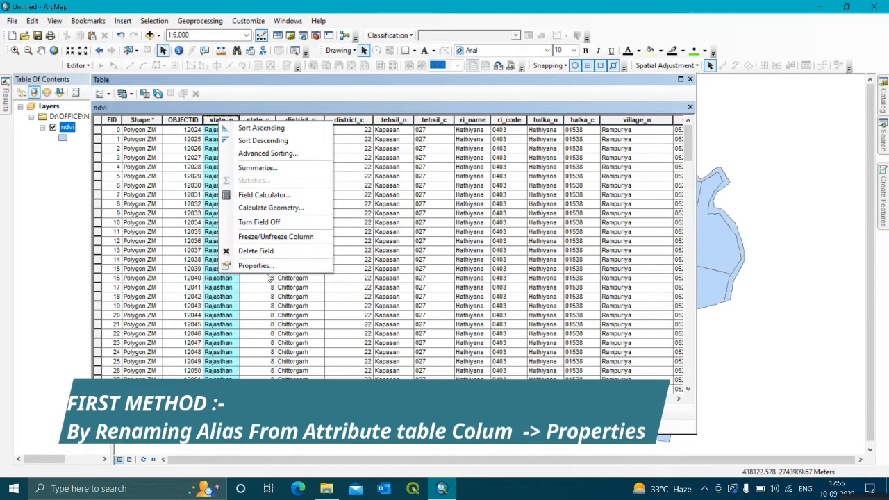
pyautogui.click(265, 269)
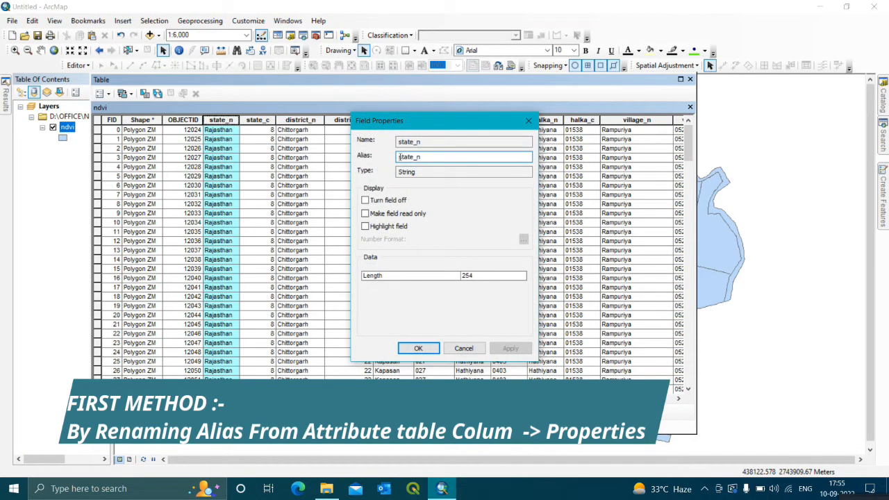
pyautogui.press('BackSpace')
pyautogui.press('BackSpace')
pyautogui.press('BackSpace')
pyautogui.press('BackSpace')
pyautogui.press('BackSpace')
pyautogui.press('BackSpace')
pyautogui.press('BackSpace')
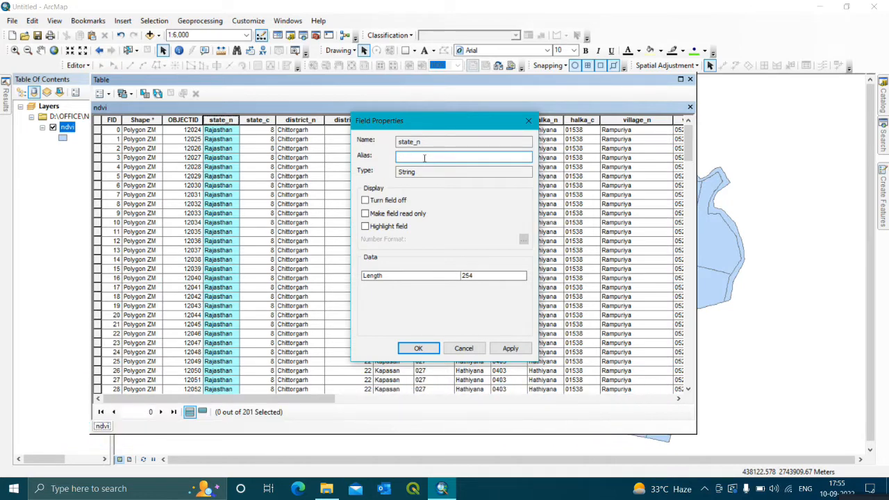
pyautogui.write('STATE')
pyautogui.click(510, 348)
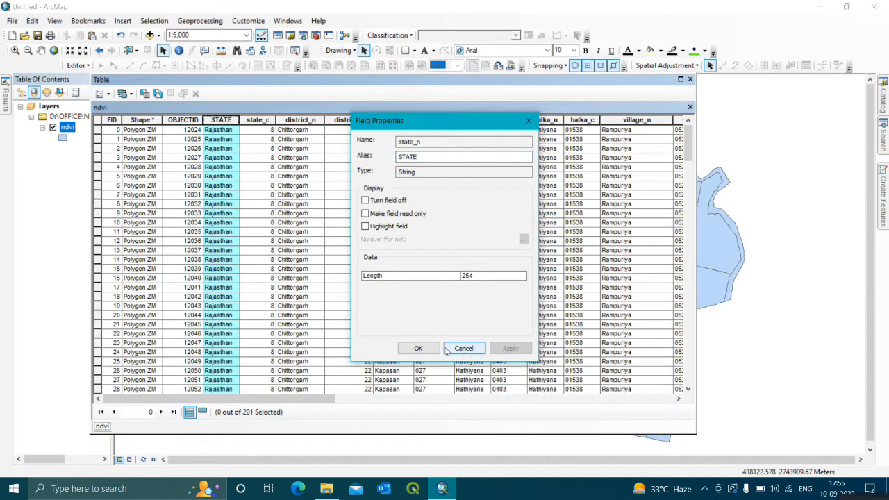
pyautogui.click(418, 348)
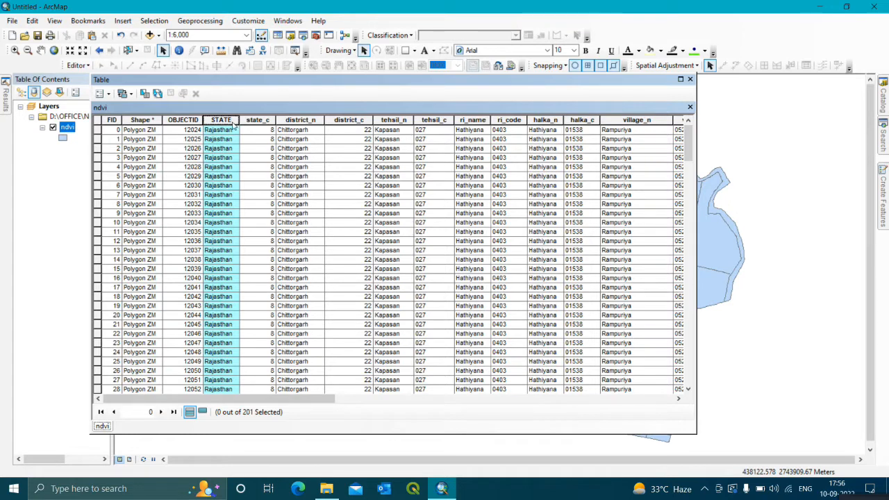
# Check the name and alias in the state_c field's properties and close them without changes
pyautogui.rightClick(255, 121)
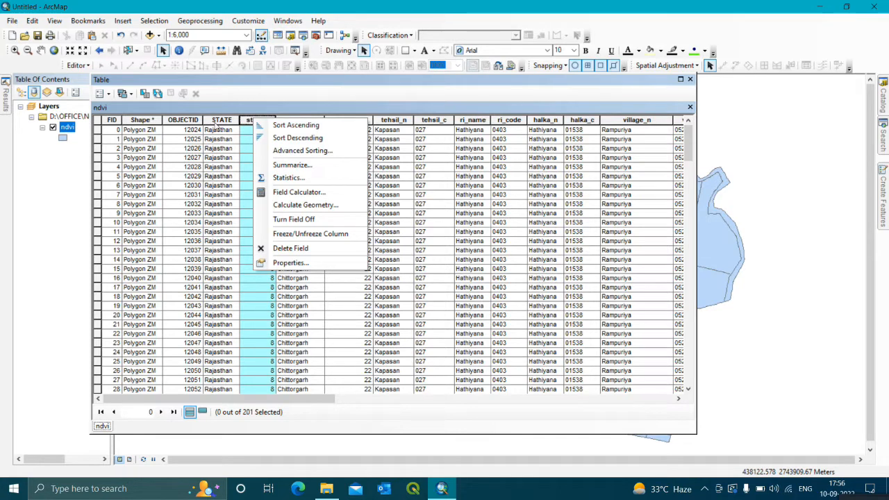
pyautogui.click(291, 263)
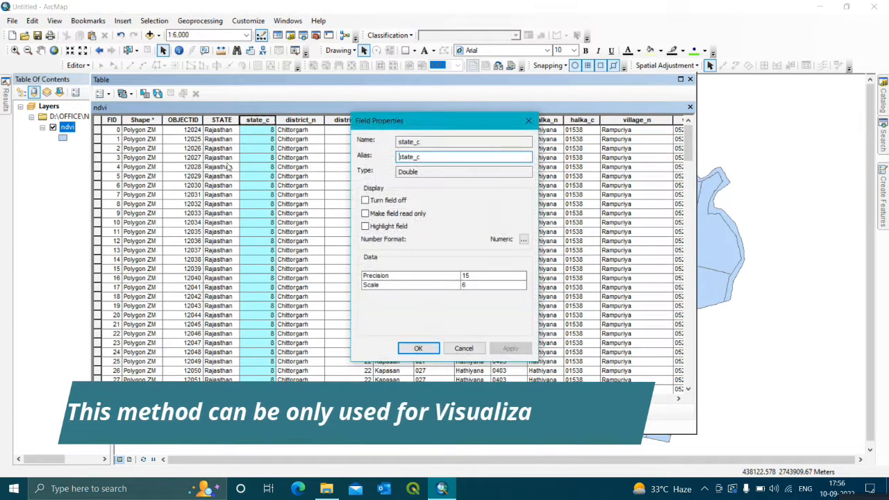
pyautogui.doubleClick(436, 144)
pyautogui.click(528, 120)
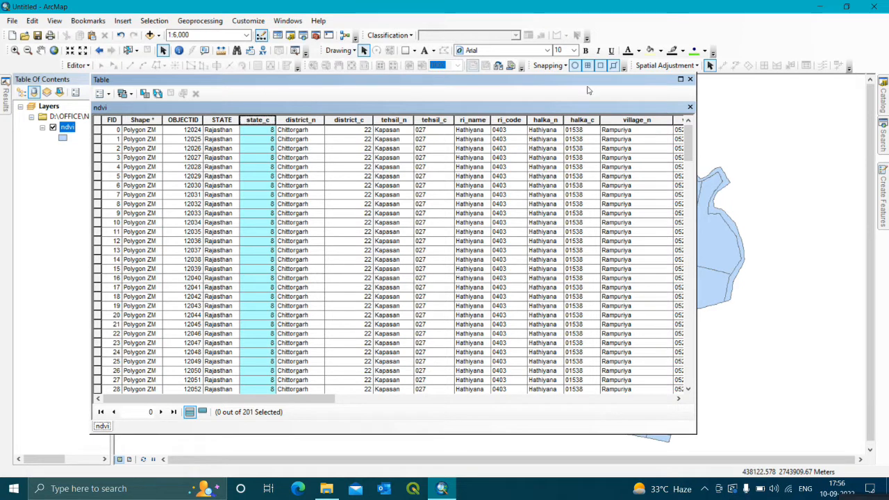
# Remove the ndvi layer from the map and switch to File Explorer
pyautogui.click(690, 80)
pyautogui.rightClick(69, 130)
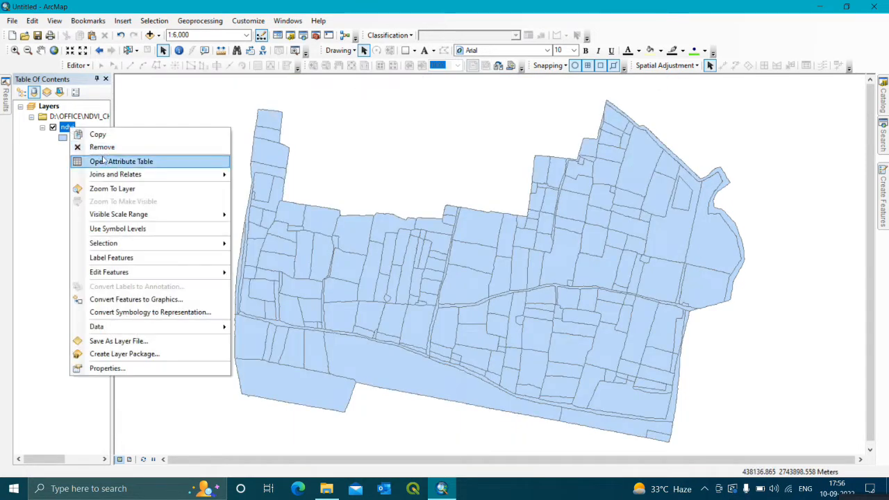
pyautogui.click(104, 147)
pyautogui.click(329, 494)
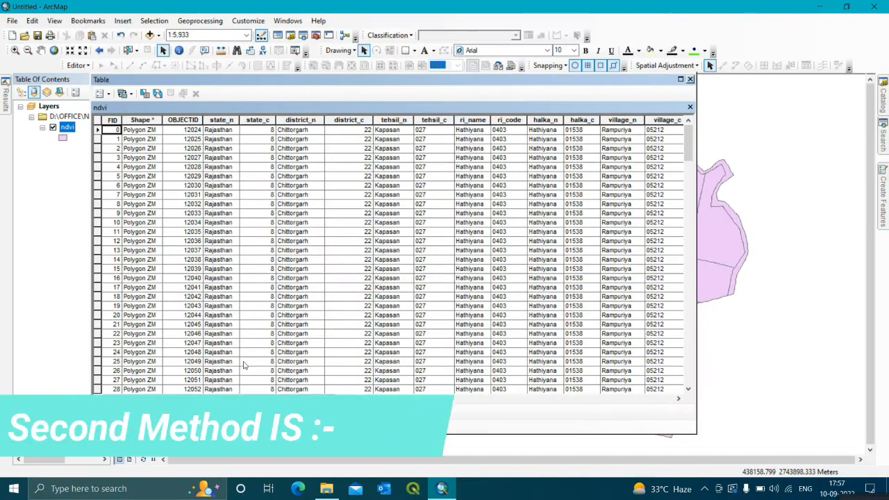
# Add a new field named NDVI with a decimal number type to the ndvi attribute table
pyautogui.hscroll(10, 617, 256)
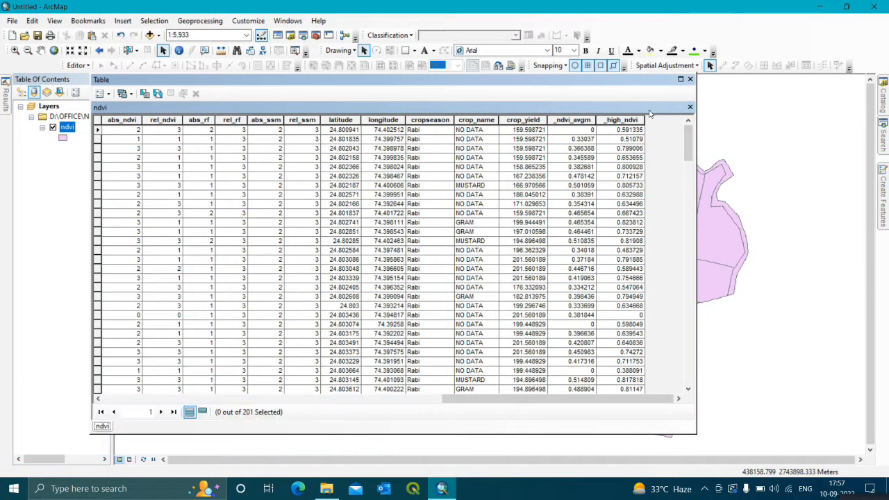
pyautogui.click(108, 94)
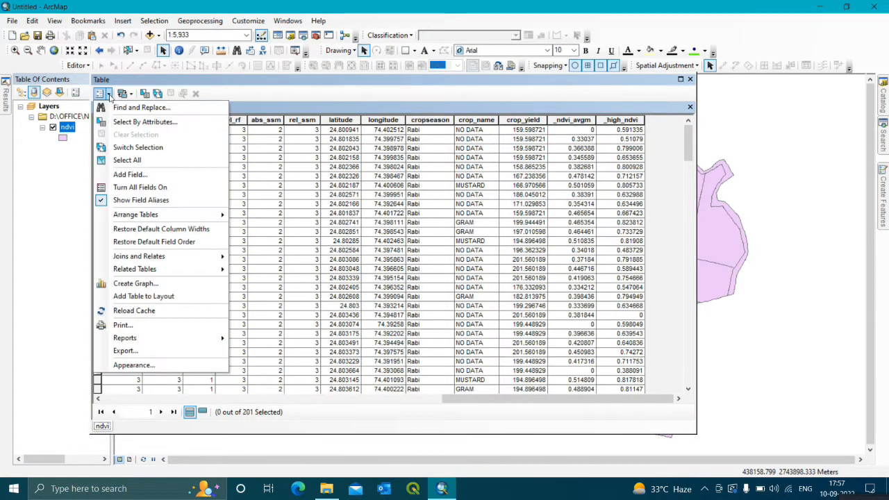
pyautogui.click(132, 178)
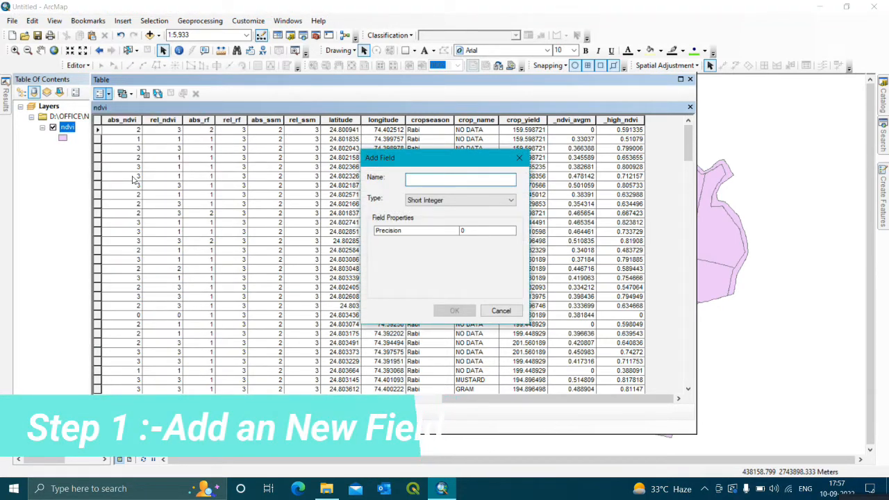
pyautogui.write('NDVI')
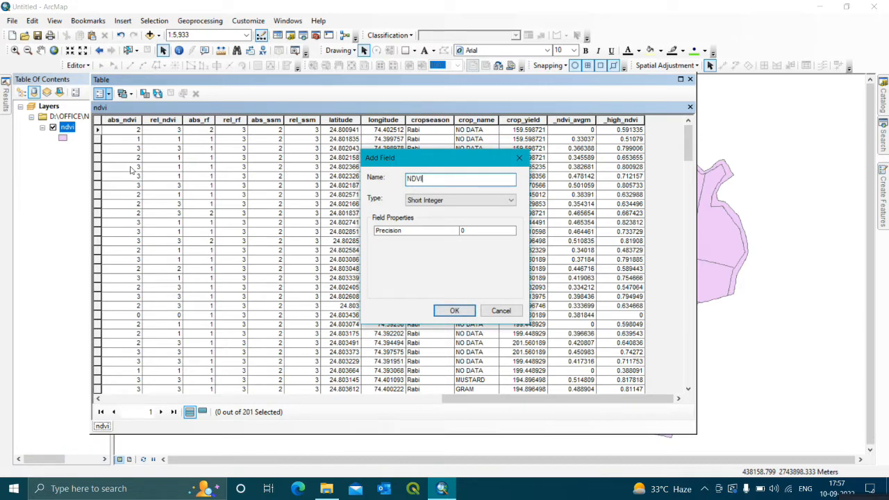
pyautogui.click(490, 201)
pyautogui.click(427, 236)
pyautogui.click(455, 311)
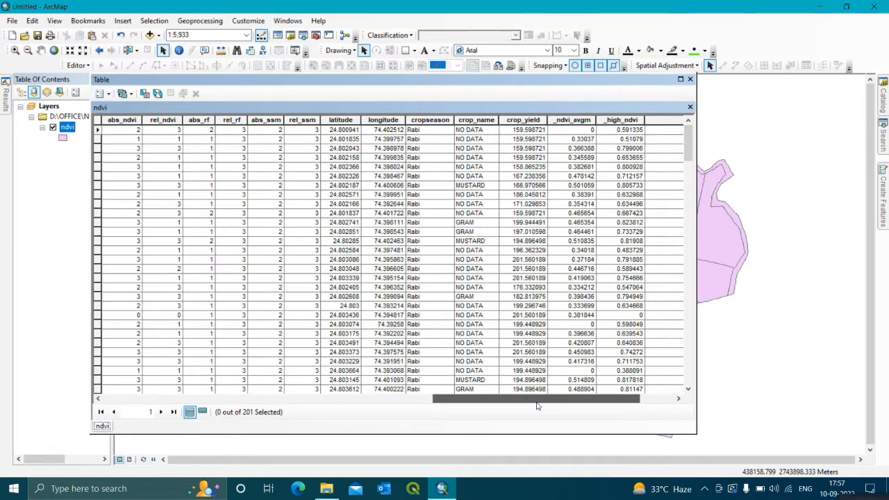
pyautogui.moveTo(535, 400); pyautogui.dragTo(634, 403)
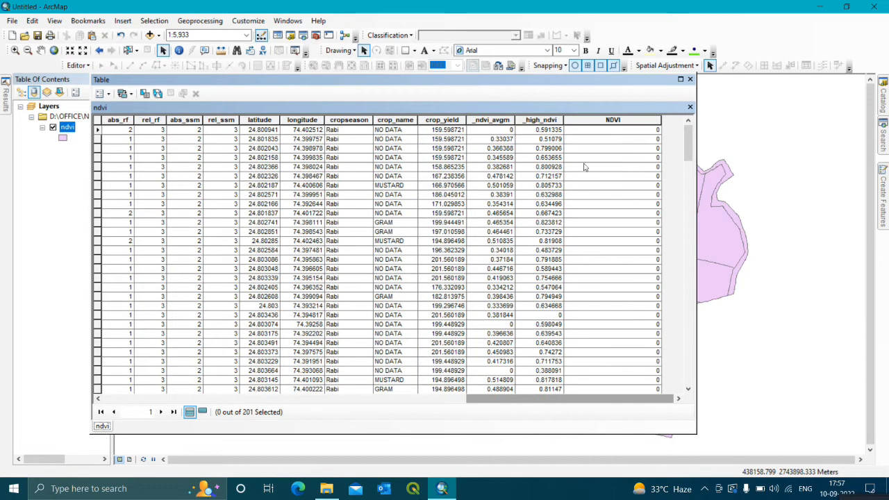
# Fill the NDVI field with the Field Calculator using the expression [_high_ndvi]
pyautogui.click(619, 121)
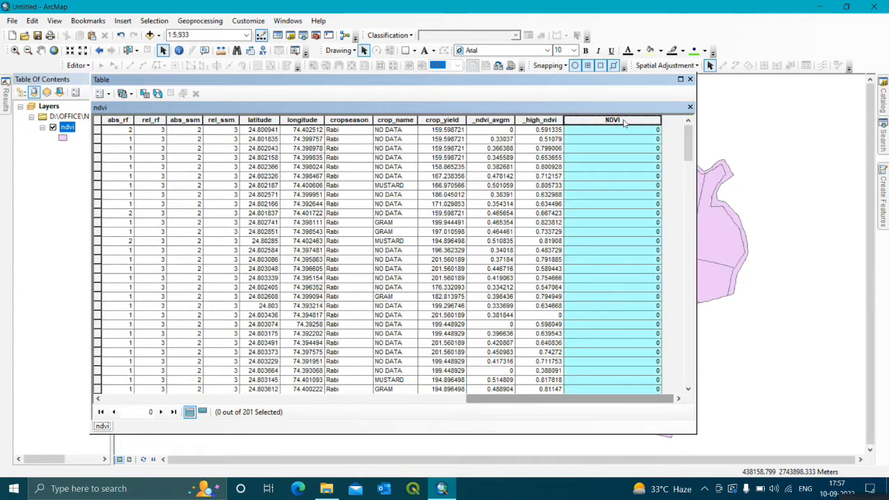
pyautogui.rightClick(624, 123)
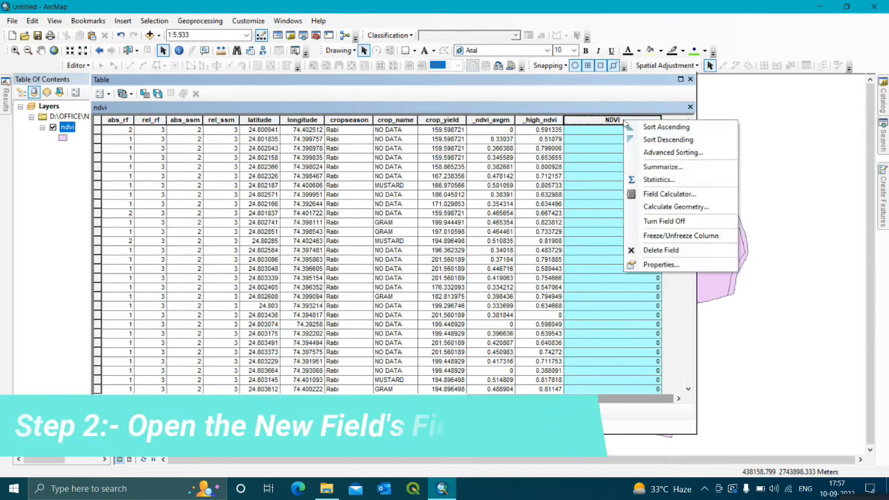
pyautogui.click(670, 195)
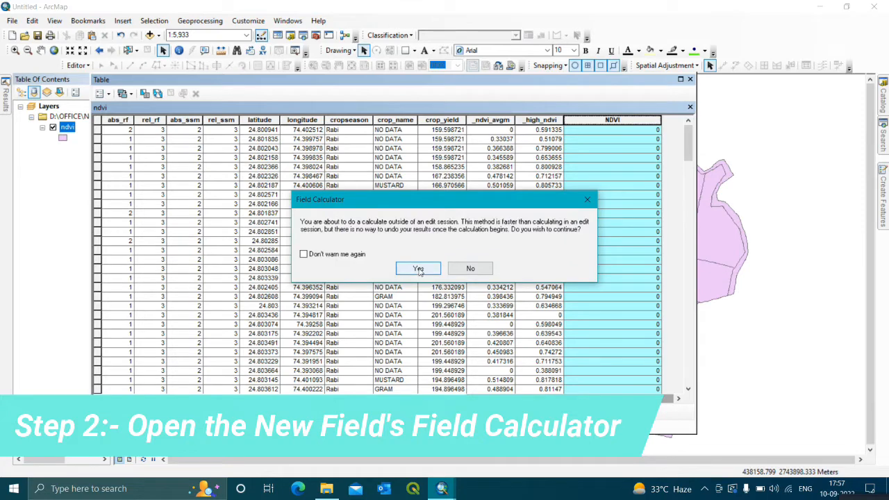
pyautogui.click(419, 268)
pyautogui.scroll(-5, 334, 195)
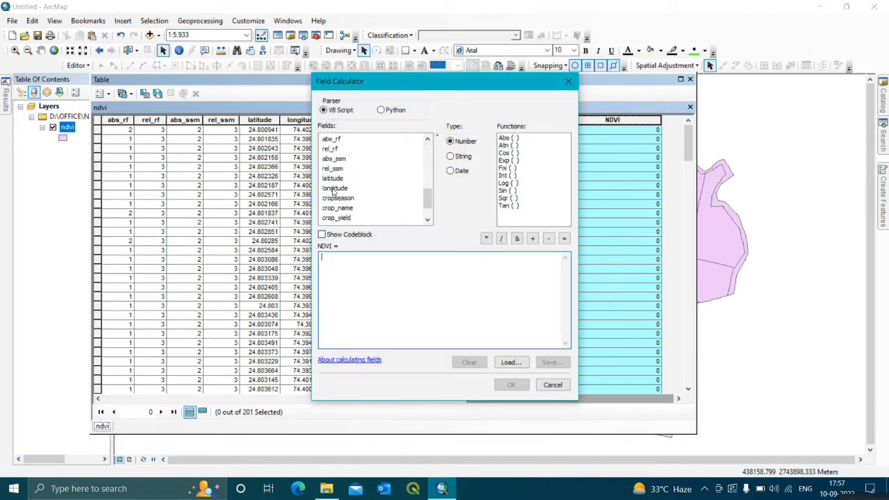
pyautogui.doubleClick(346, 208)
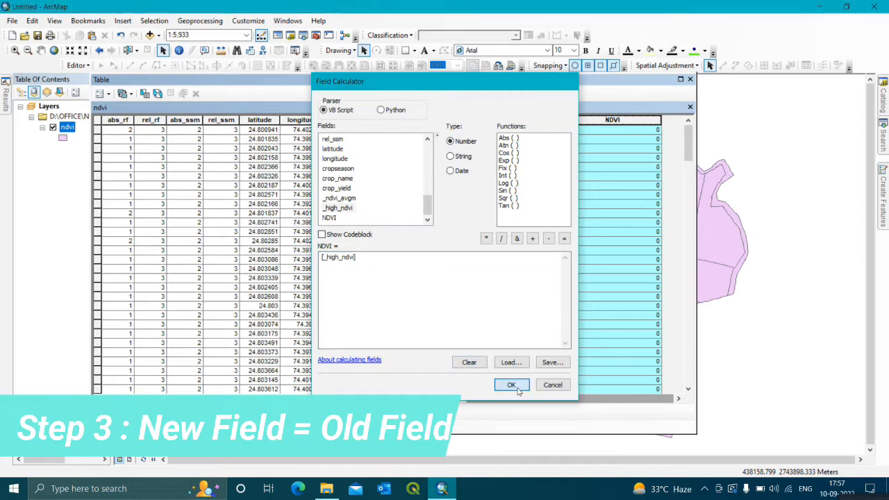
pyautogui.click(511, 386)
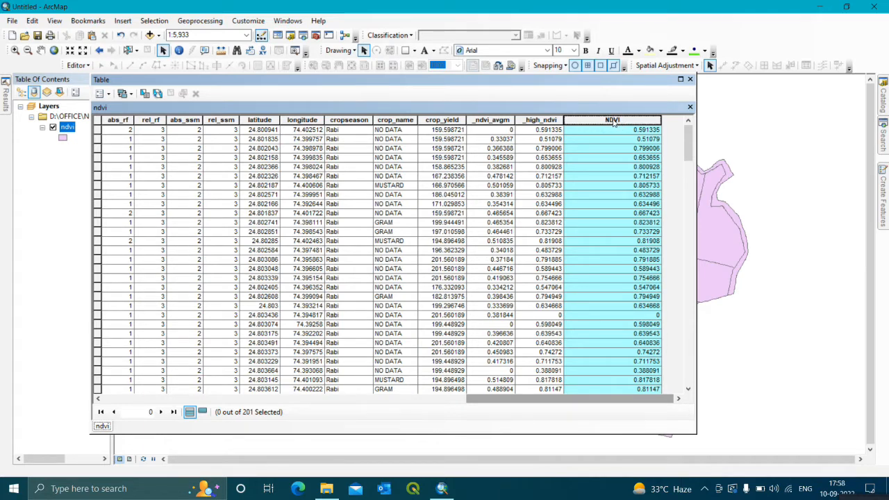
# Delete the old _high_ndvi field from the attribute table
pyautogui.click(549, 120)
pyautogui.rightClick(546, 121)
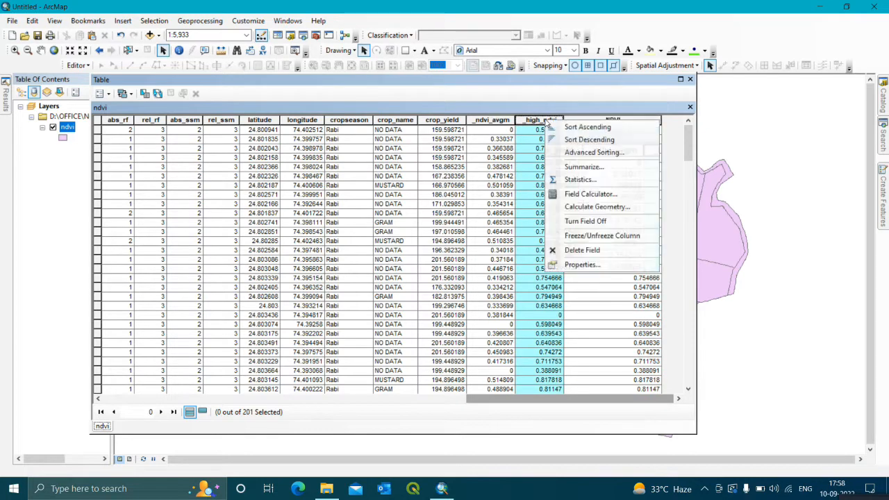
pyautogui.click(567, 250)
pyautogui.click(484, 290)
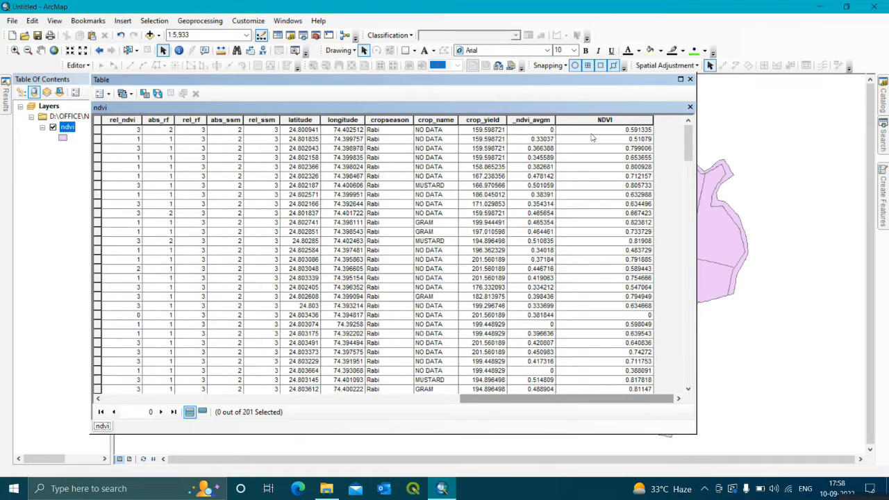
# Look over the table's columns and narrow the NDVI column to about the width of its neighbours
pyautogui.moveTo(541, 398); pyautogui.dragTo(183, 403)
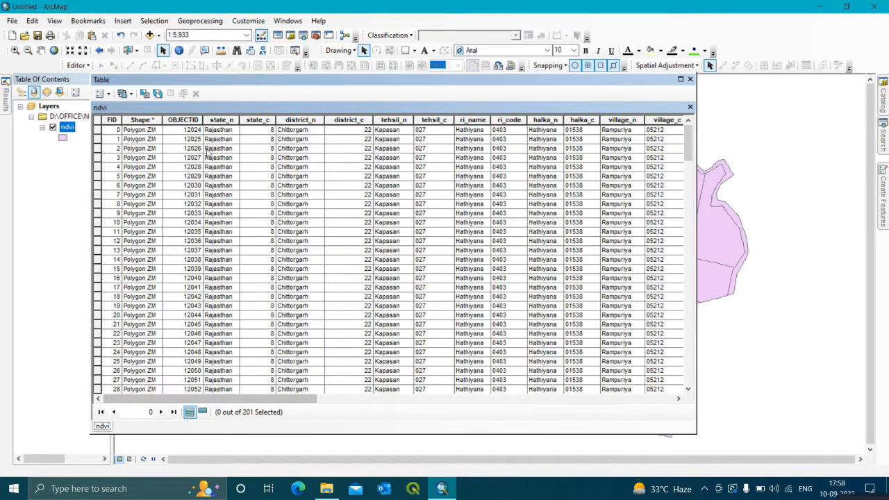
pyautogui.click(191, 120)
pyautogui.click(225, 120)
pyautogui.click(258, 120)
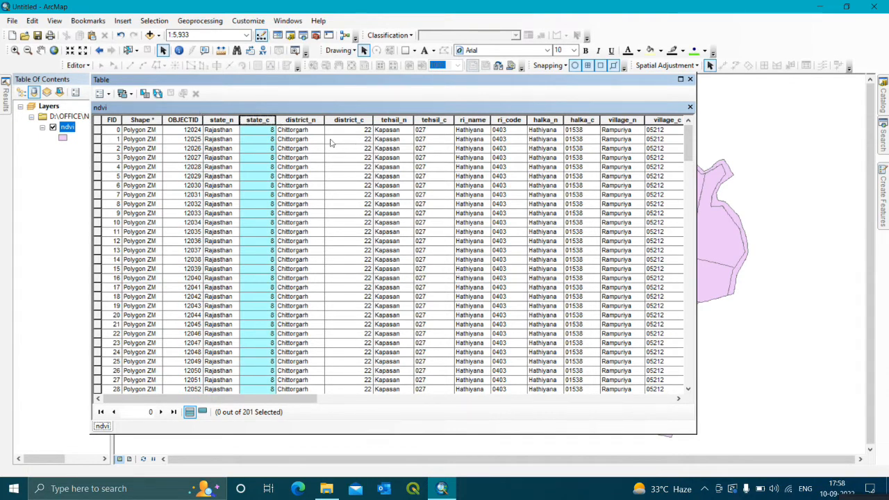
pyautogui.moveTo(280, 399); pyautogui.dragTo(646, 403)
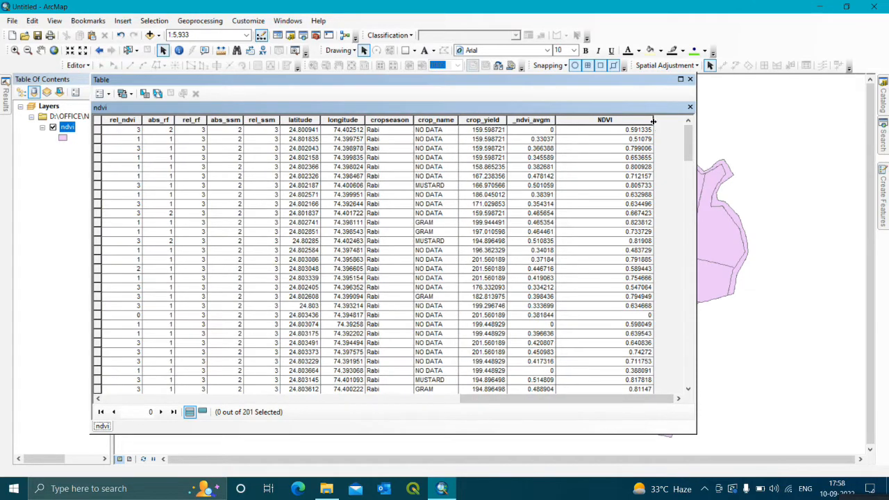
pyautogui.moveTo(652, 120); pyautogui.dragTo(603, 129)
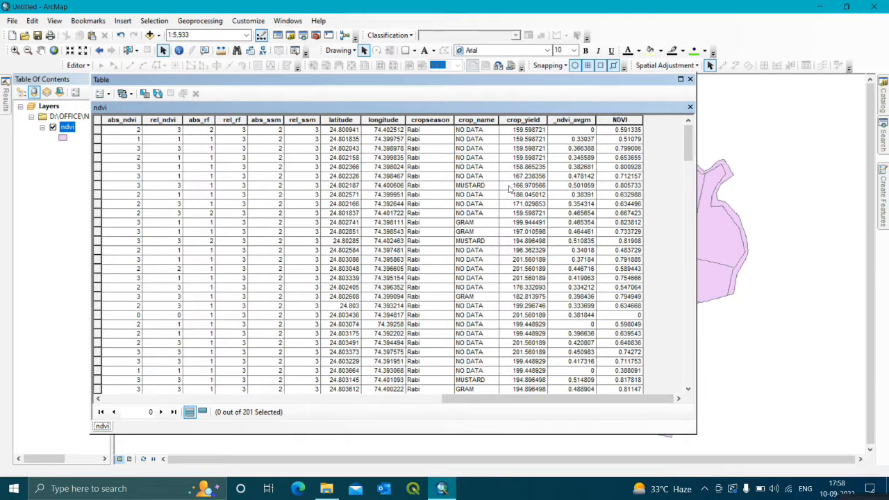
# Add a new Short Integer field named UID to the ndvi attribute table
pyautogui.moveTo(549, 399); pyautogui.dragTo(223, 399)
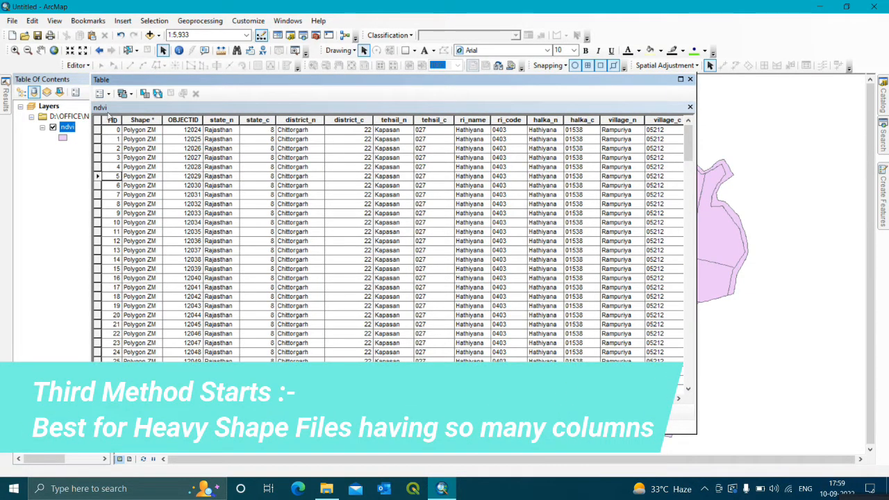
pyautogui.click(101, 93)
pyautogui.click(148, 178)
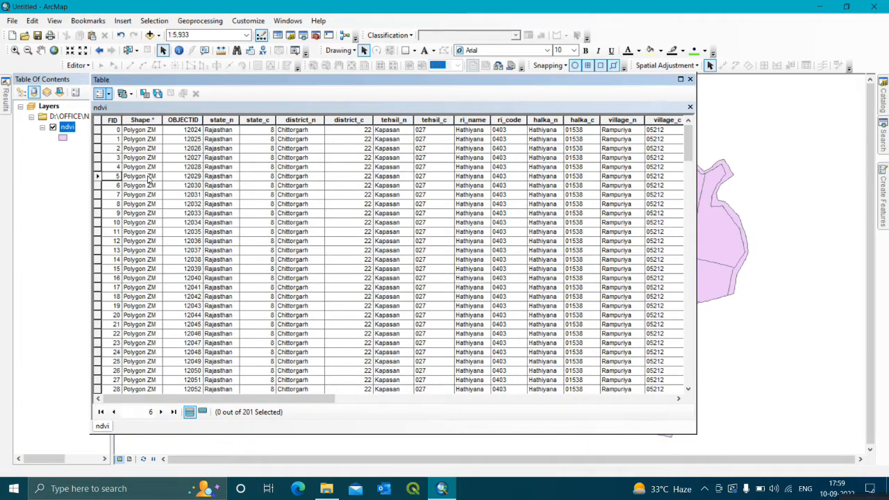
pyautogui.write('UID')
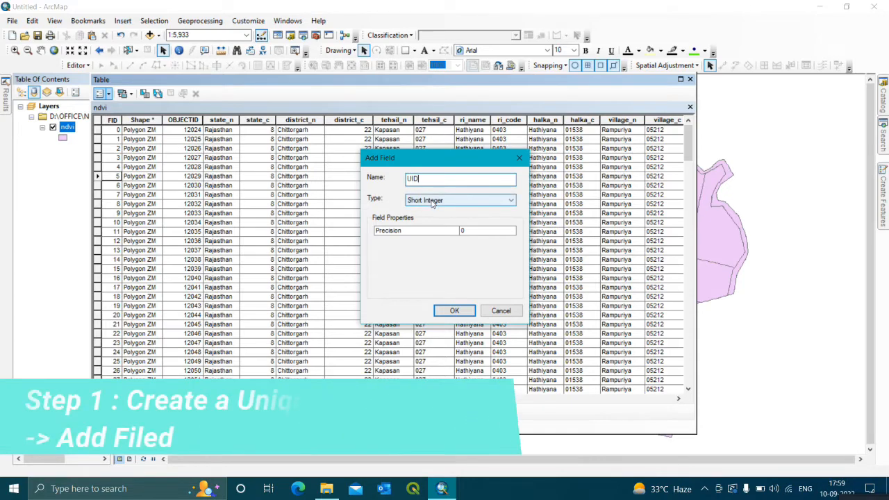
pyautogui.click(455, 312)
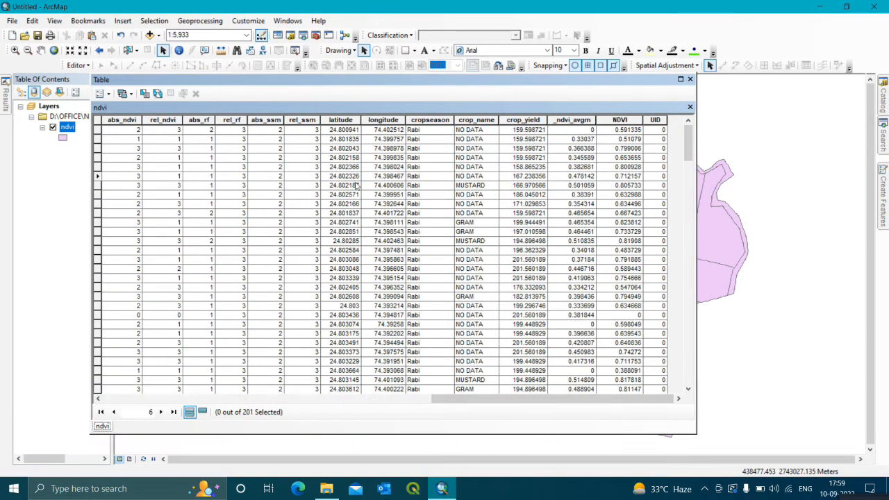
# Fill the UID field with the Field Calculator using the expression [FID], continuing outside an edit session
pyautogui.moveTo(569, 399); pyautogui.dragTo(158, 363)
pyautogui.moveTo(223, 394); pyautogui.dragTo(612, 410)
pyautogui.click(656, 119)
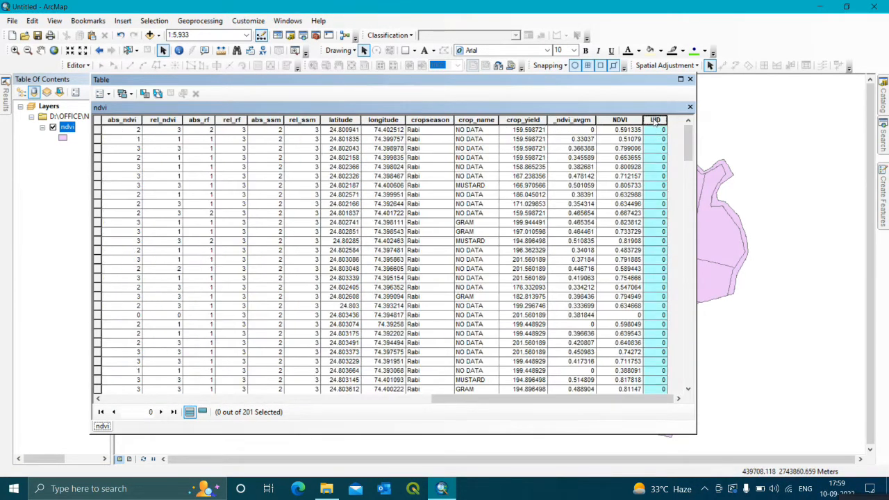
pyautogui.rightClick(656, 119)
pyautogui.click(695, 193)
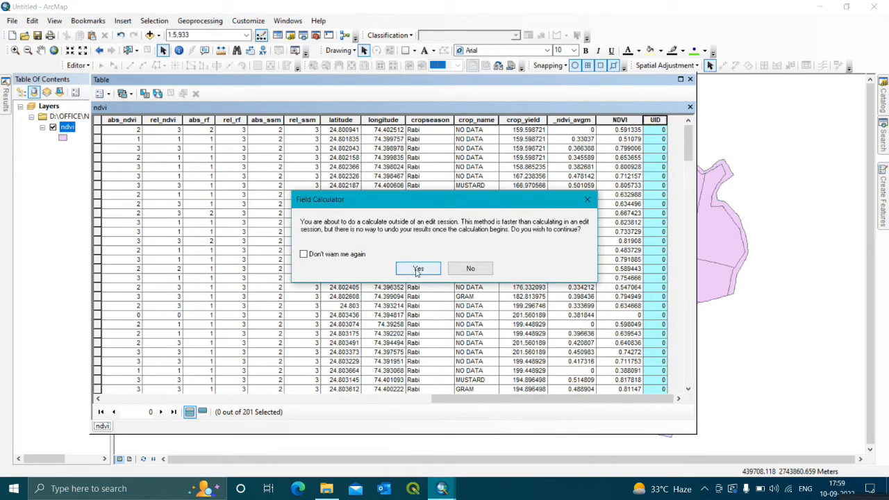
pyautogui.click(414, 268)
pyautogui.hotkey('ctrl', 'a')
pyautogui.press('BackSpace')
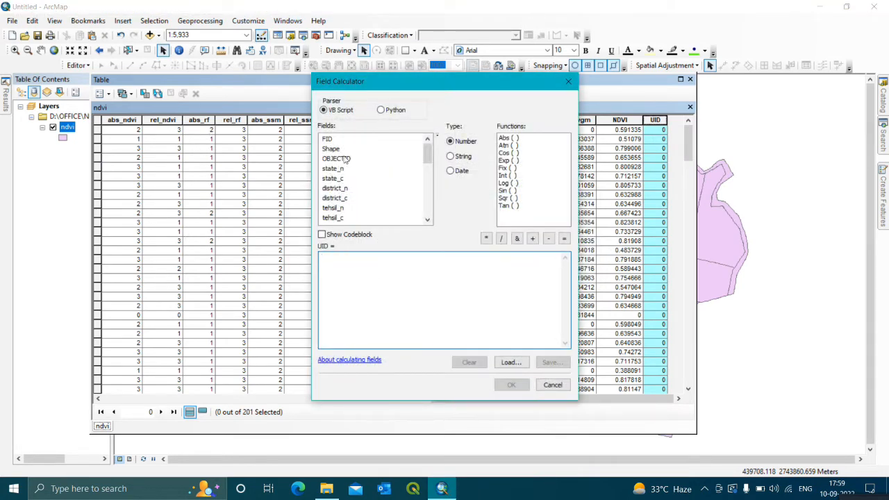
pyautogui.doubleClick(331, 139)
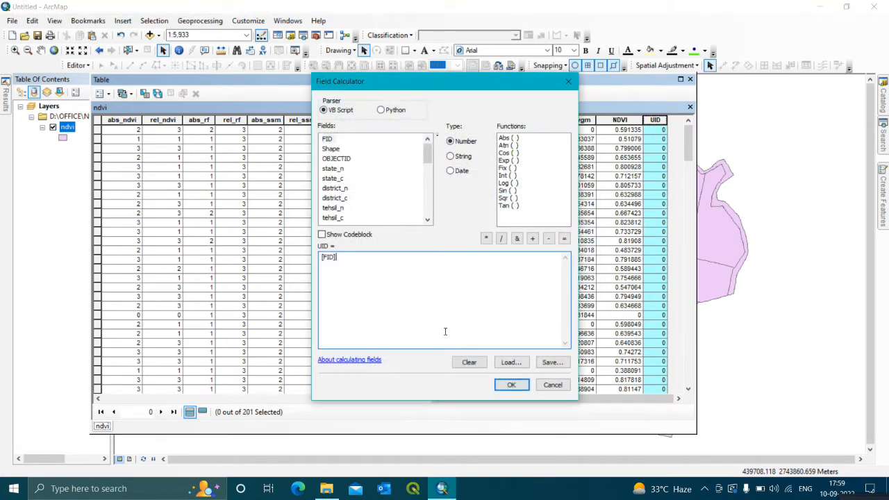
pyautogui.click(512, 386)
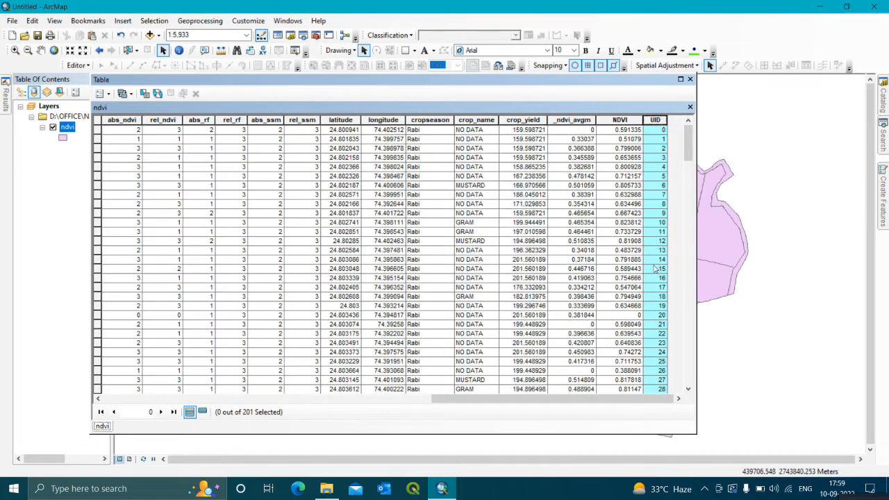
# Select all records in the ndvi attribute table and copy them
pyautogui.moveTo(656, 401); pyautogui.dragTo(294, 410)
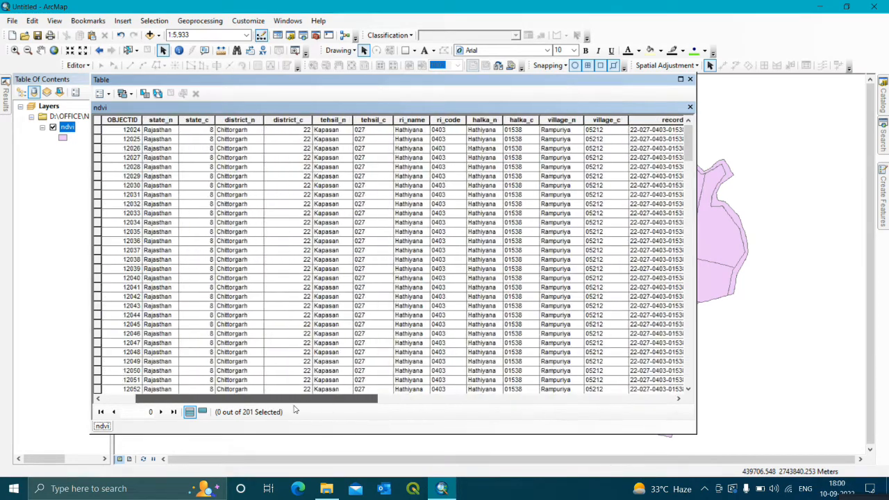
pyautogui.click(98, 233)
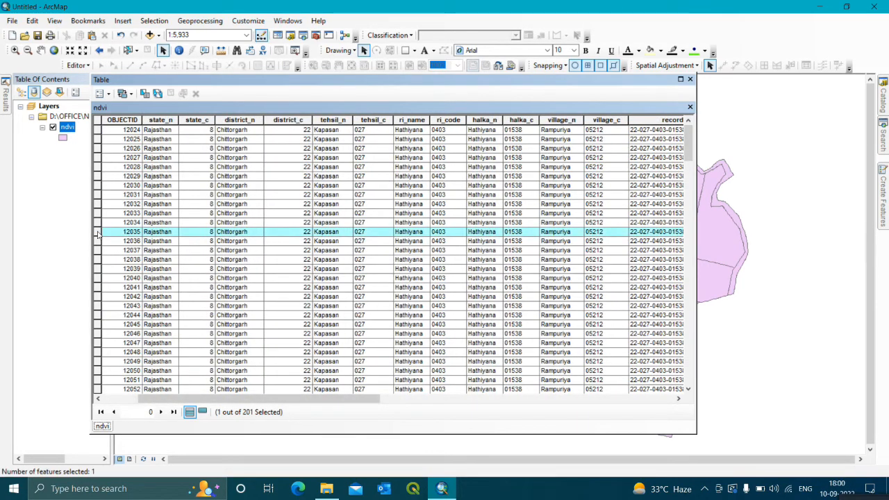
pyautogui.hotkey('ctrl', 'a')
pyautogui.rightClick(98, 225)
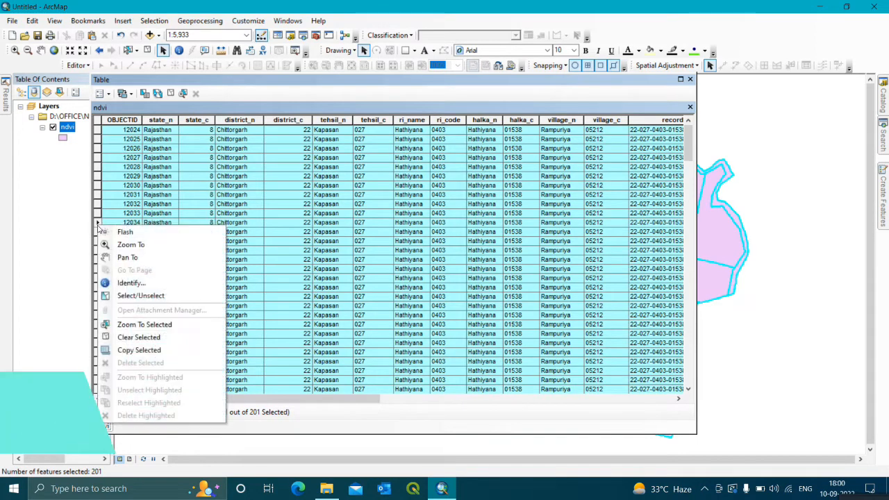
pyautogui.click(138, 351)
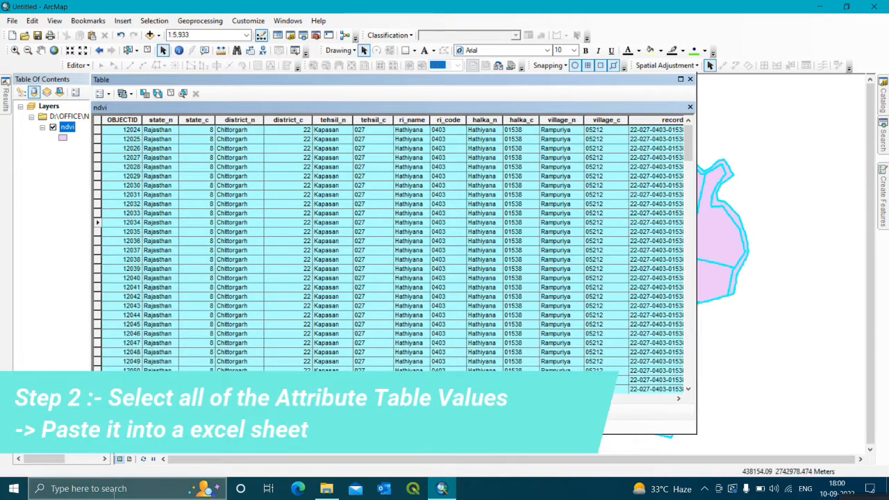
# Open Excel and paste the copied attribute records into a blank workbook
pyautogui.click(113, 490)
pyautogui.write('EXCE')
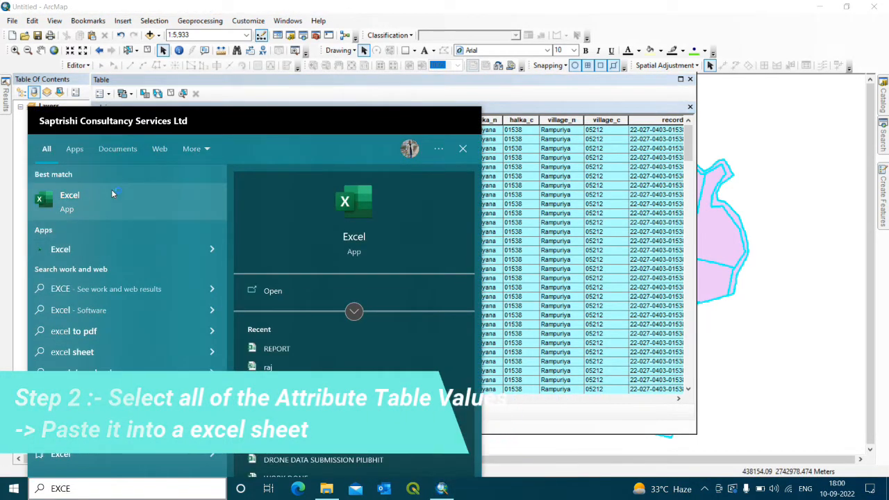
pyautogui.click(111, 189)
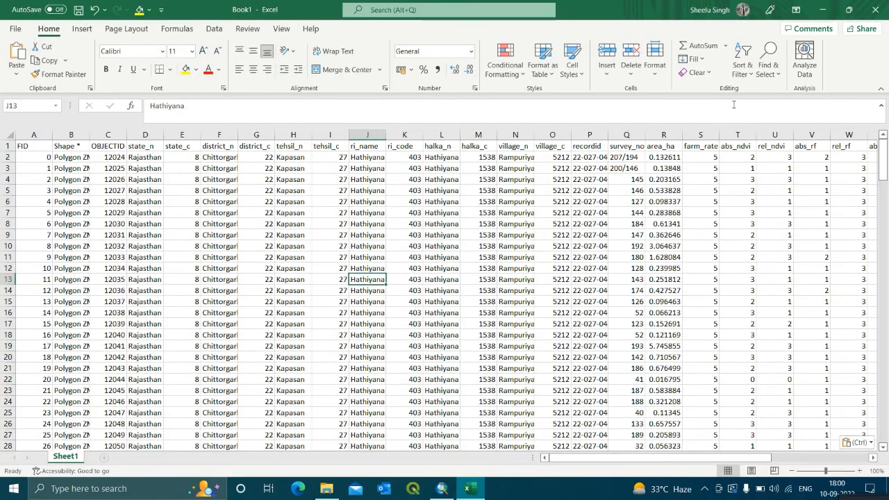
# Switch back to ArcMap, clear the record selection and close the attribute table
pyautogui.hotkey('alt', 'Tab')
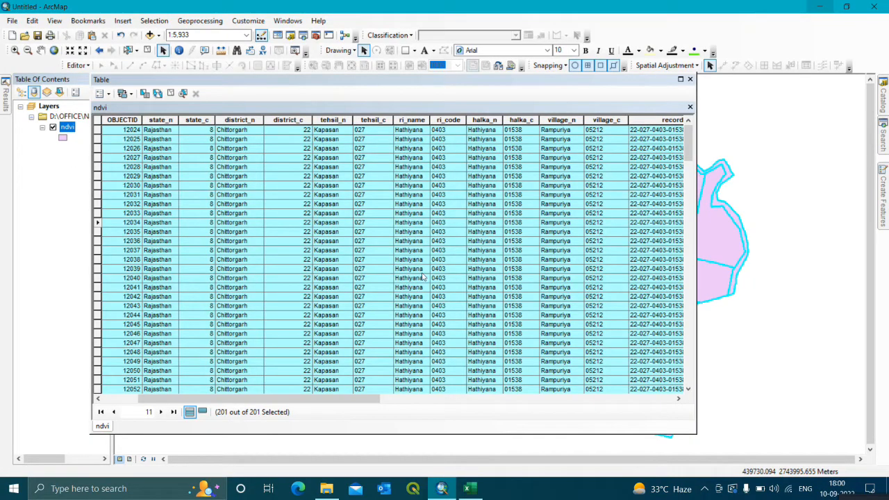
pyautogui.click(171, 93)
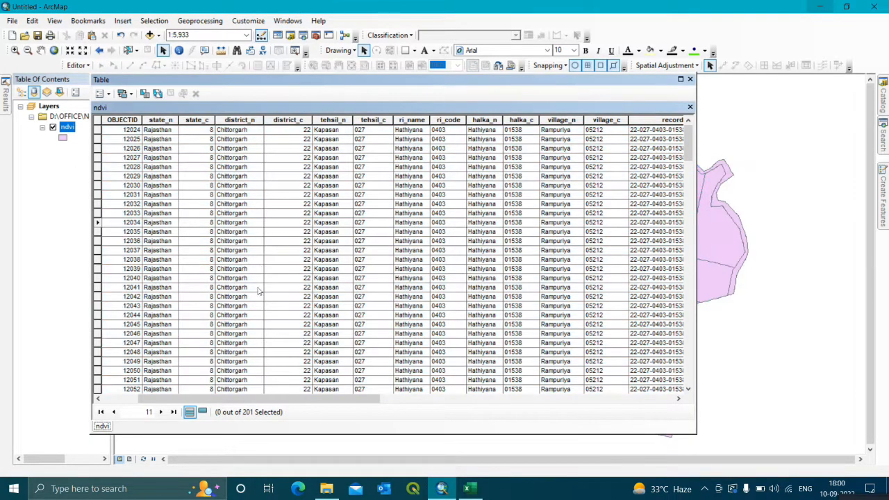
pyautogui.click(206, 122)
pyautogui.rightClick(206, 123)
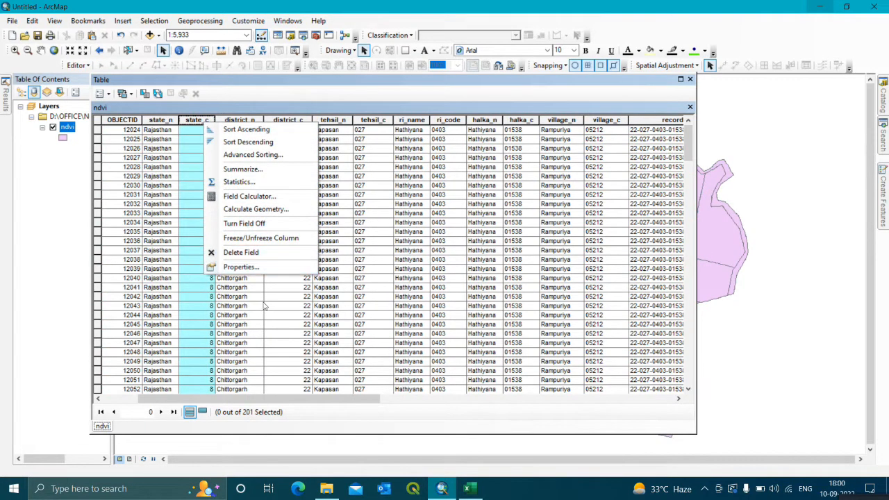
pyautogui.click(333, 381)
pyautogui.click(690, 79)
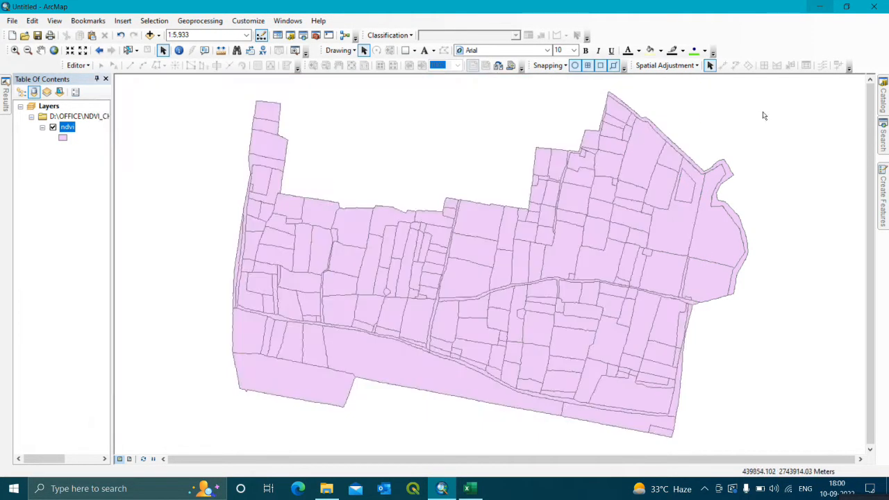
# Search the tools for DELETE ATTRIBUTE and open the Delete Field tool
pyautogui.click(884, 141)
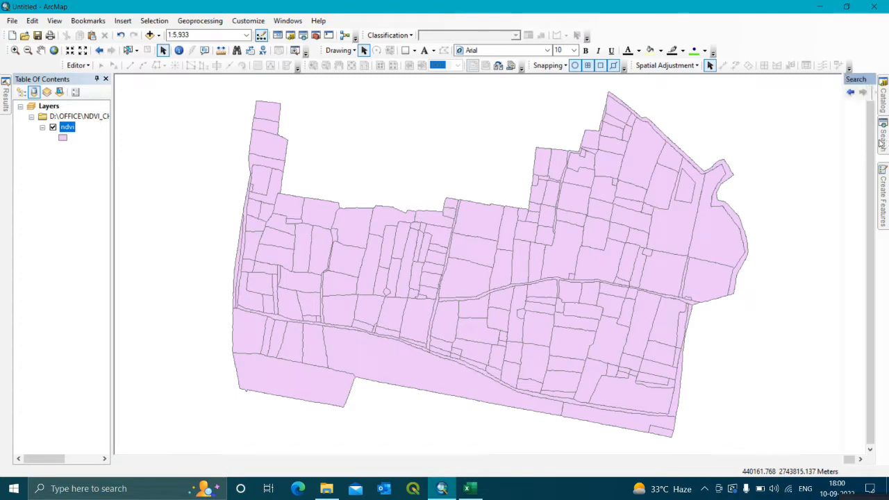
pyautogui.write('DELE')
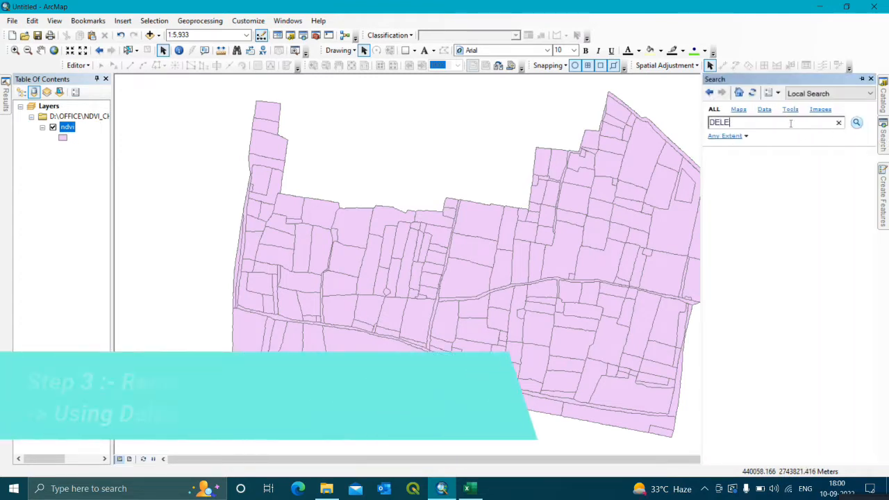
pyautogui.write('TE ATTRI')
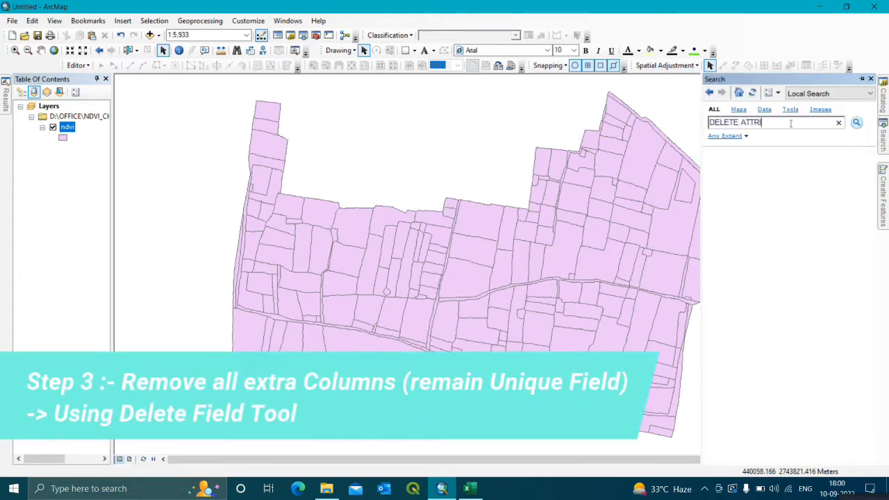
pyautogui.write('BUTE')
pyautogui.press('Return')
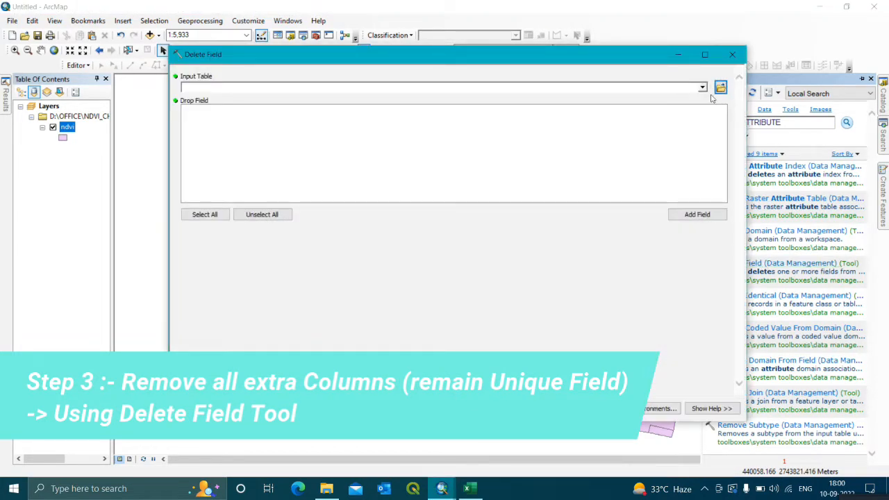
# Run Delete Field on the ndvi layer to remove every field except OBJECTID and UID, and reopen its attribute table
pyautogui.click(703, 88)
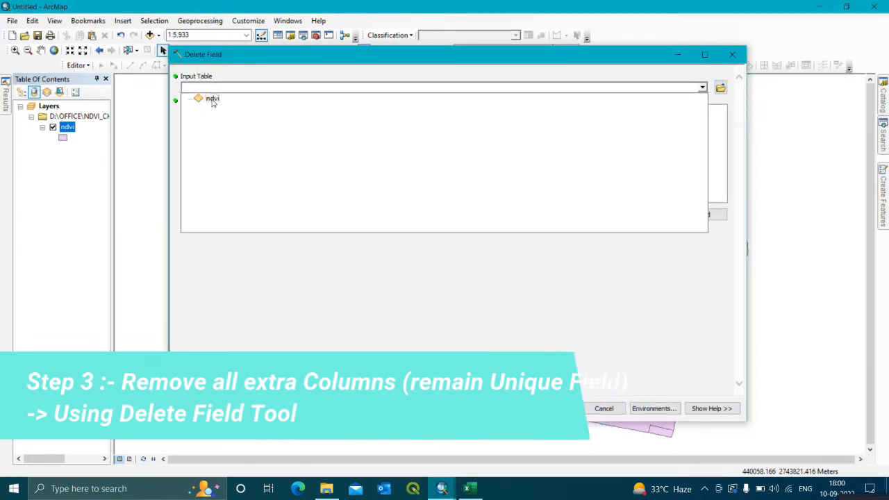
pyautogui.click(213, 99)
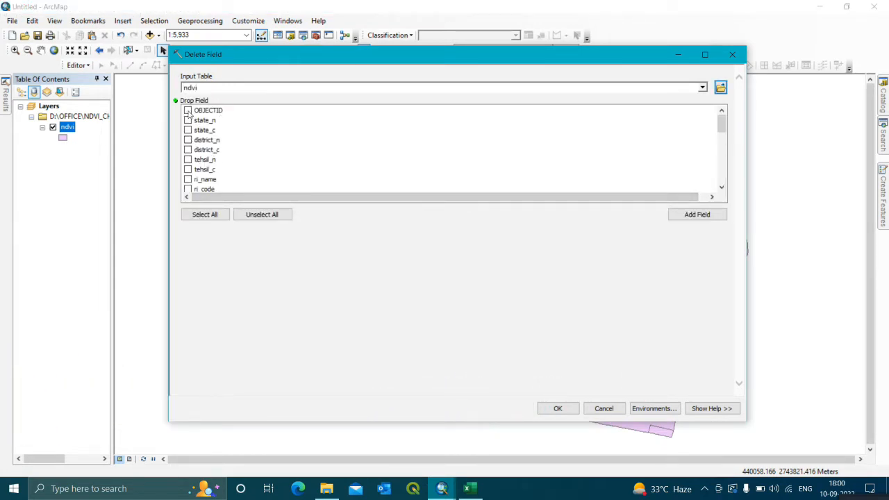
pyautogui.click(206, 215)
pyautogui.scroll(-10, 201, 179)
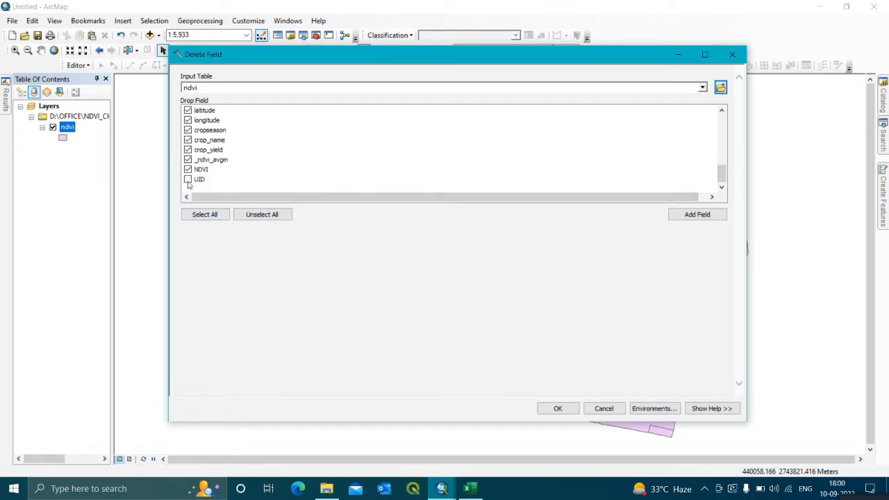
pyautogui.scroll(10, 261, 168)
pyautogui.scroll(-10, 215, 168)
pyautogui.scroll(10, 224, 182)
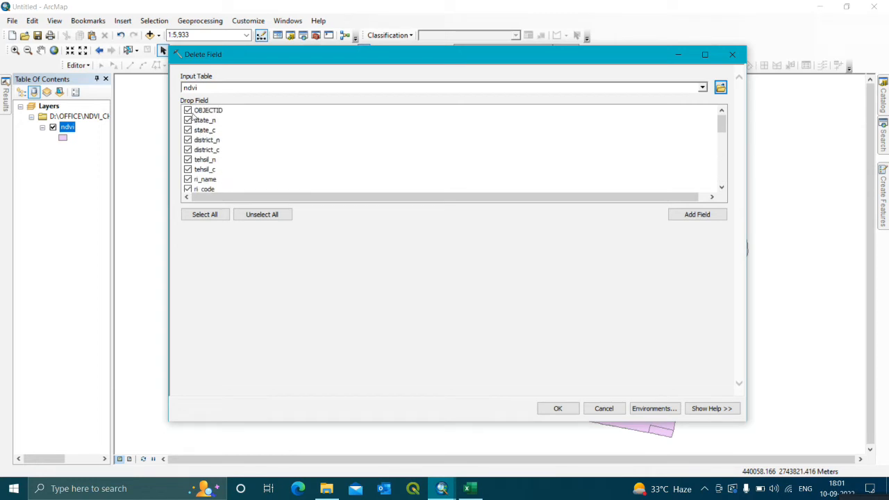
pyautogui.scroll(-10, 202, 125)
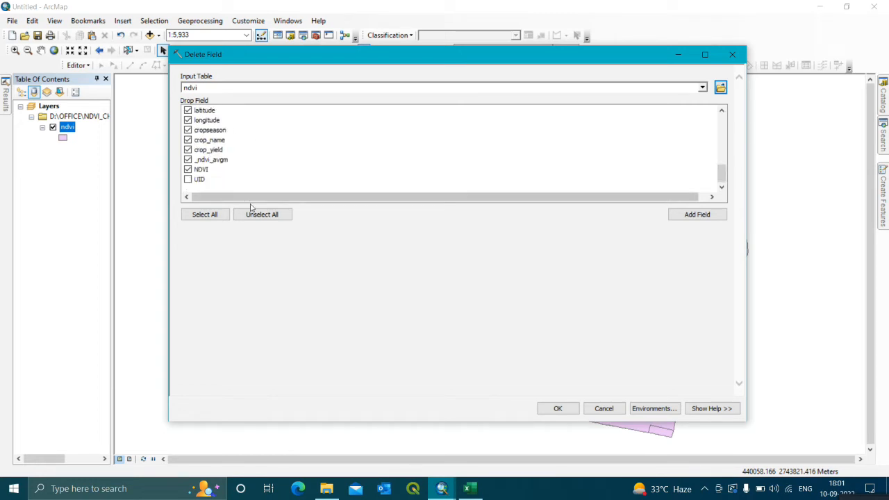
pyautogui.click(557, 412)
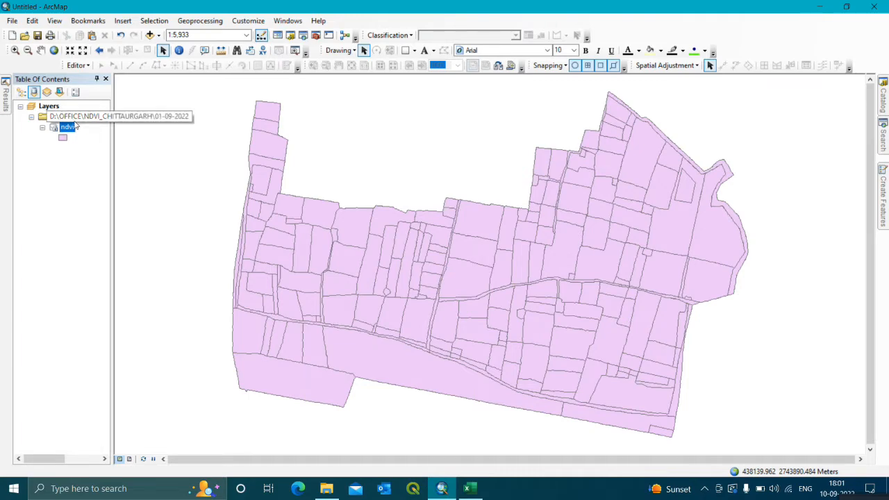
pyautogui.rightClick(75, 126)
pyautogui.click(93, 164)
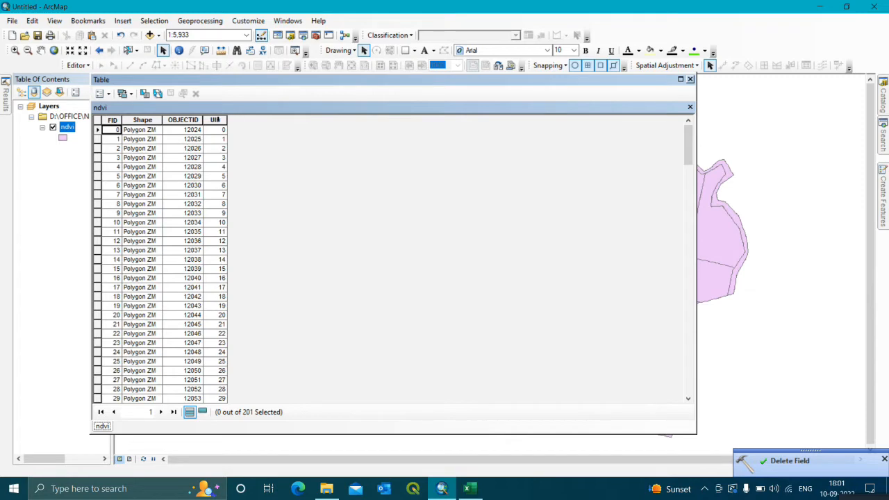
# Switch to Excel and rename the state_n header to SATE and the state_c header to S_CODE
pyautogui.click(467, 488)
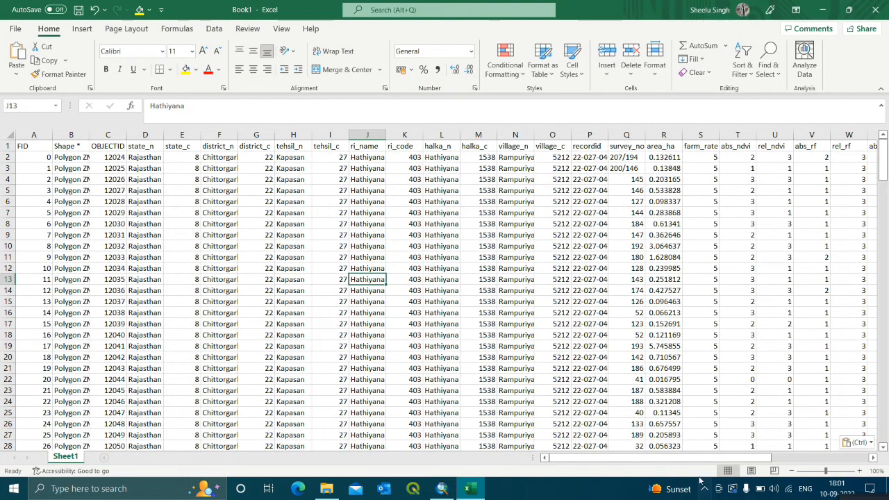
pyautogui.click(148, 146)
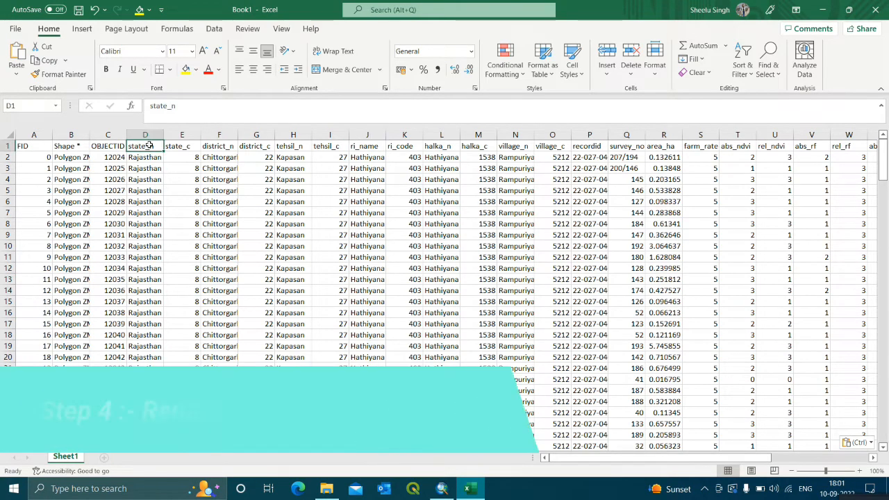
pyautogui.write('SATE')
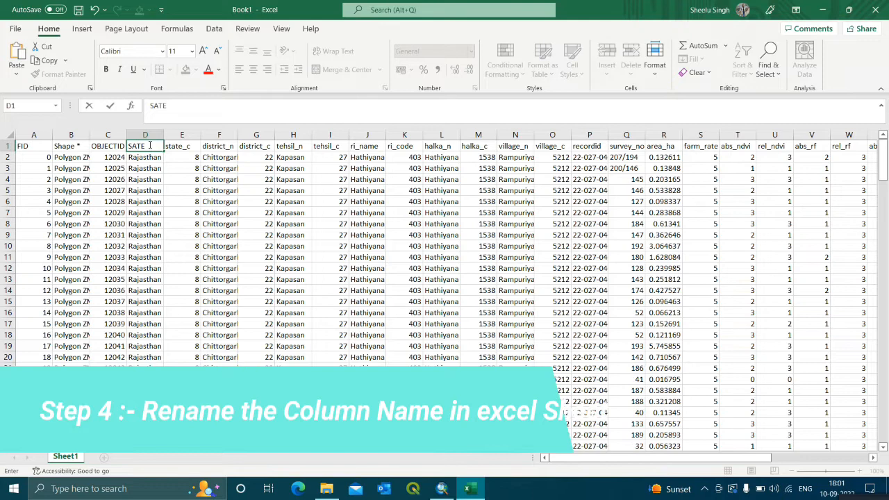
pyautogui.press('Tab')
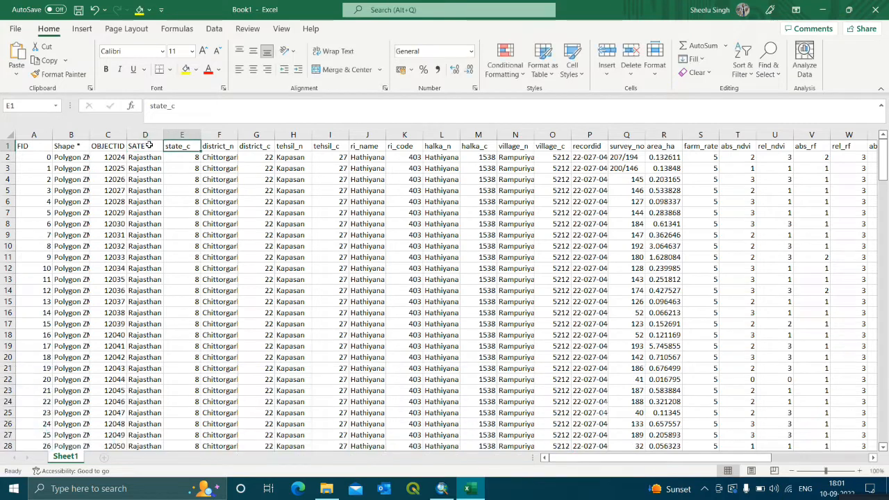
pyautogui.write('S')
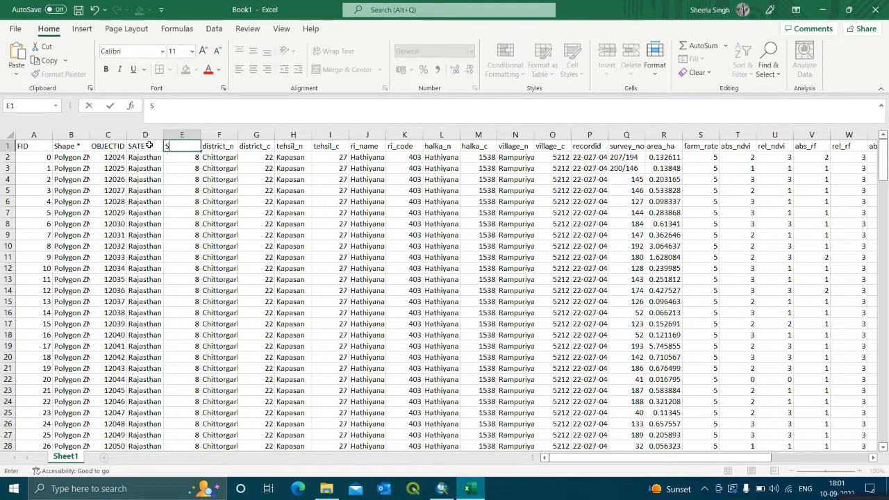
pyautogui.write('_CODE')
pyautogui.press('Tab')
# Rename the district headers to DISTRICT and D_CODE, and the tehsil headers to TEHSIL and T_CODE
pyautogui.write('DI')
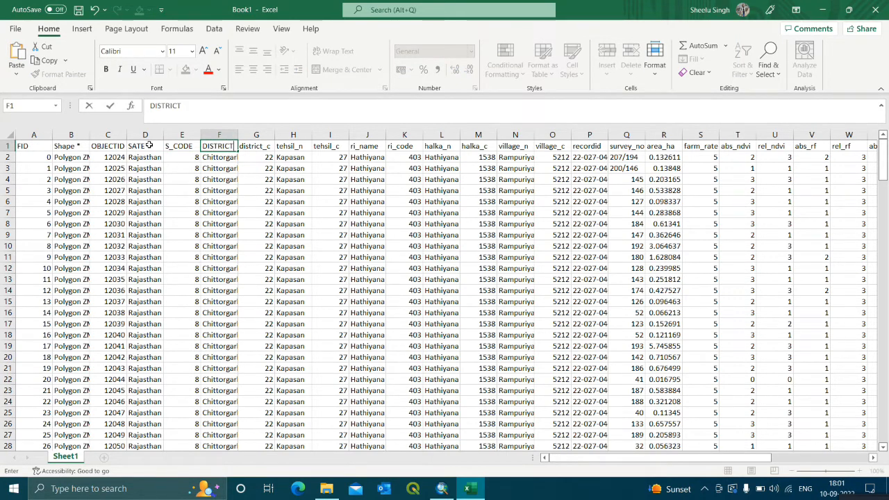
pyautogui.press('Tab')
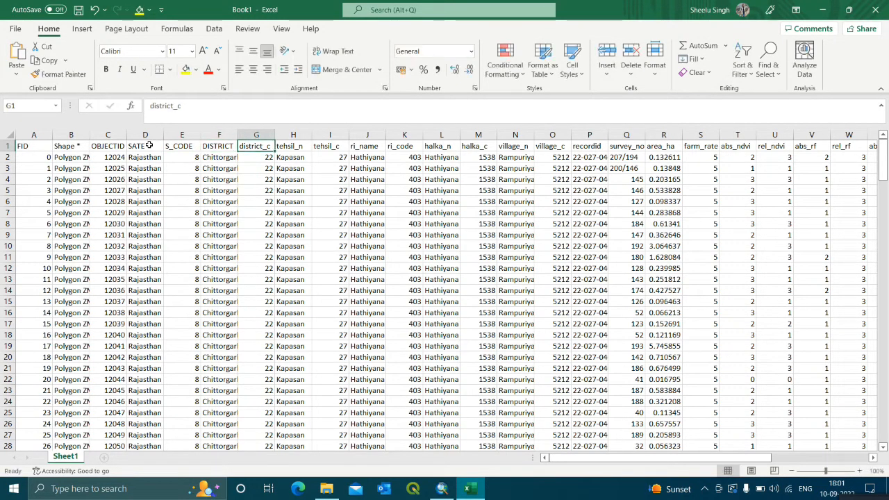
pyautogui.write('D_CODE')
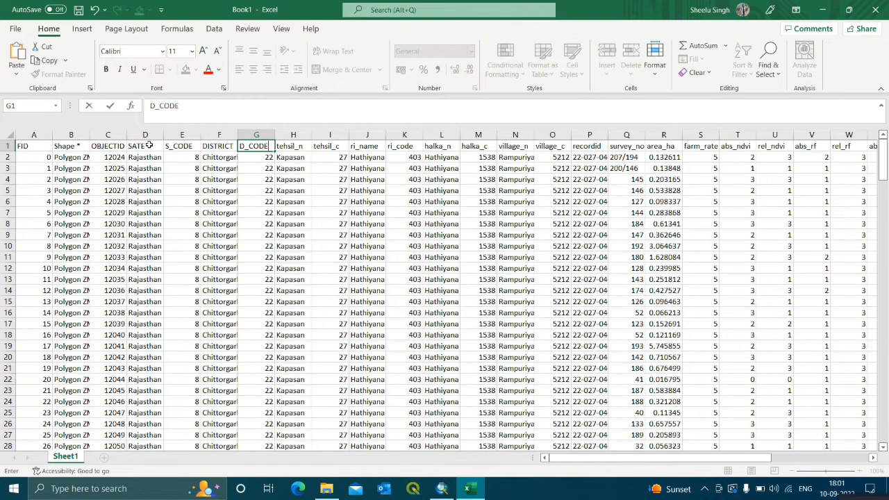
pyautogui.press('Tab')
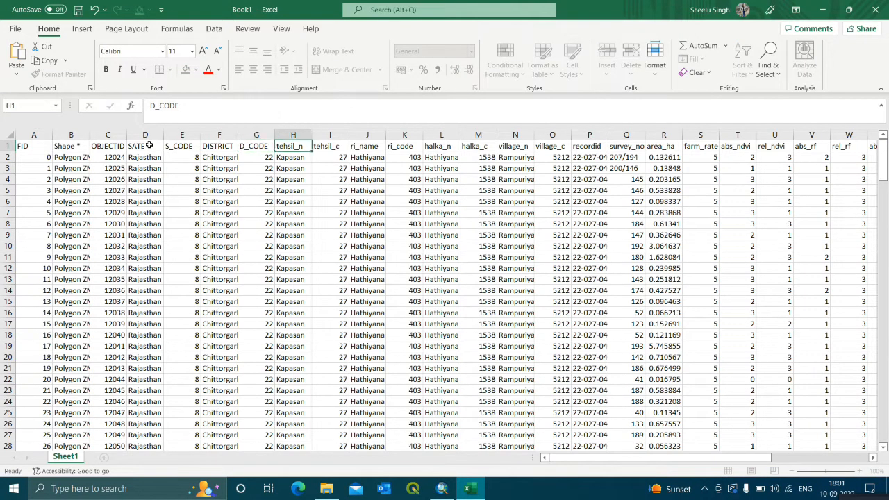
pyautogui.write('T')
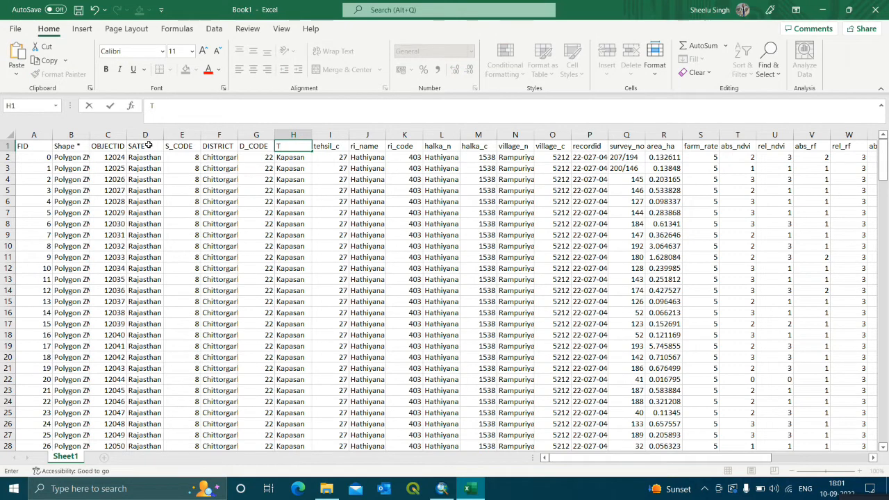
pyautogui.write('EHSIL')
pyautogui.press('Tab')
pyautogui.write('T_CODE')
pyautogui.press('Tab')
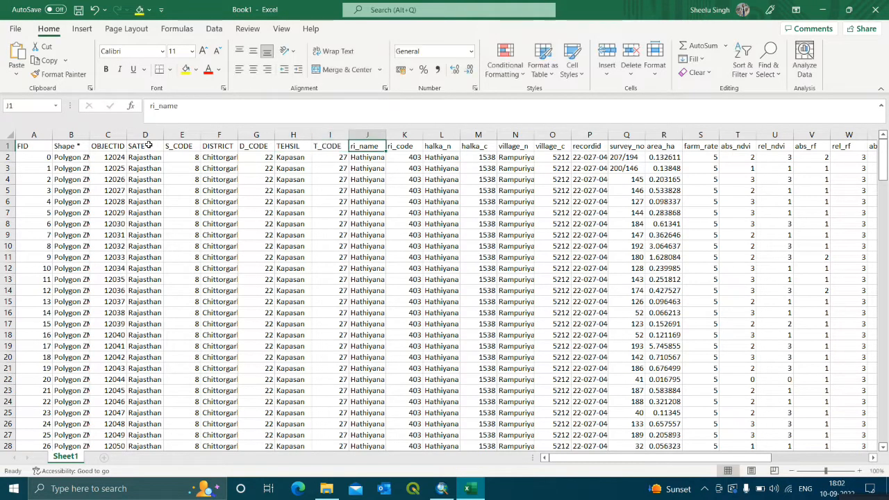
# Rename the ri_name and ri_code headers to RI and RI_CODE, and the halka headers to HALKA and H_CODE
pyautogui.write('RI')
pyautogui.press('Tab')
pyautogui.write('RI_C')
pyautogui.press('Tab')
pyautogui.write('HALKA')
pyautogui.press('Tab')
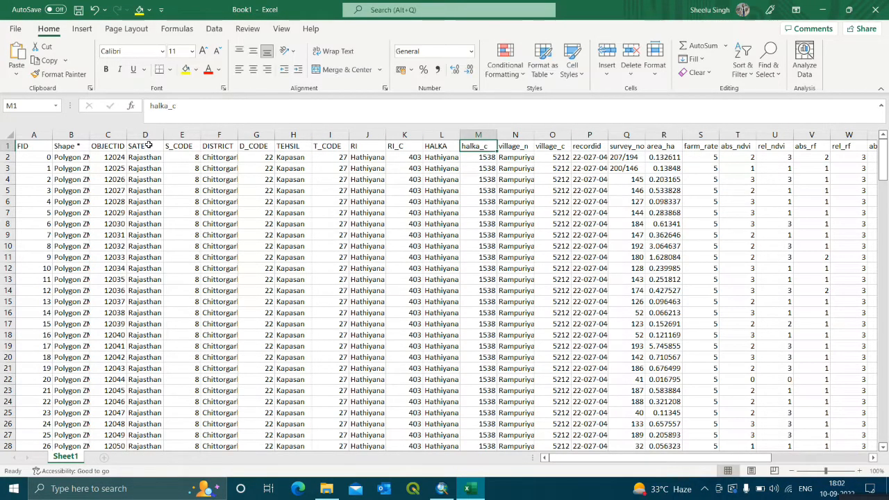
pyautogui.write('H_CODE')
pyautogui.press('Return')
pyautogui.write('RI_CODE')
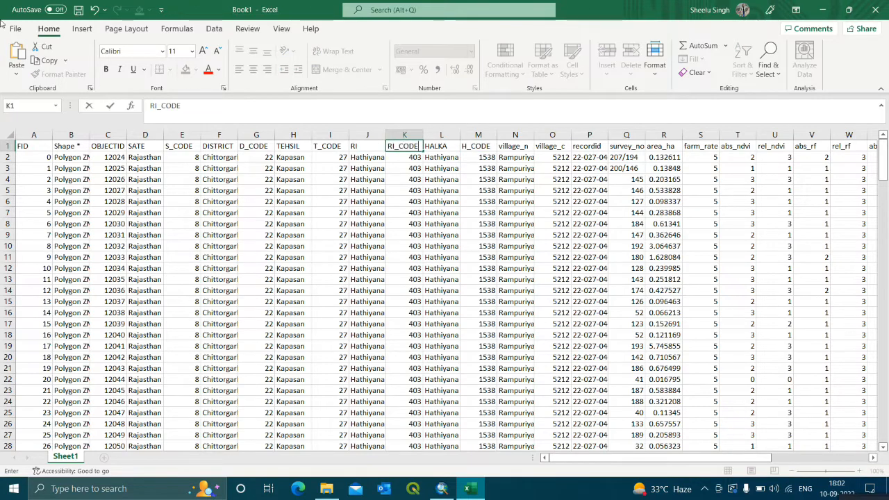
pyautogui.click(324, 315)
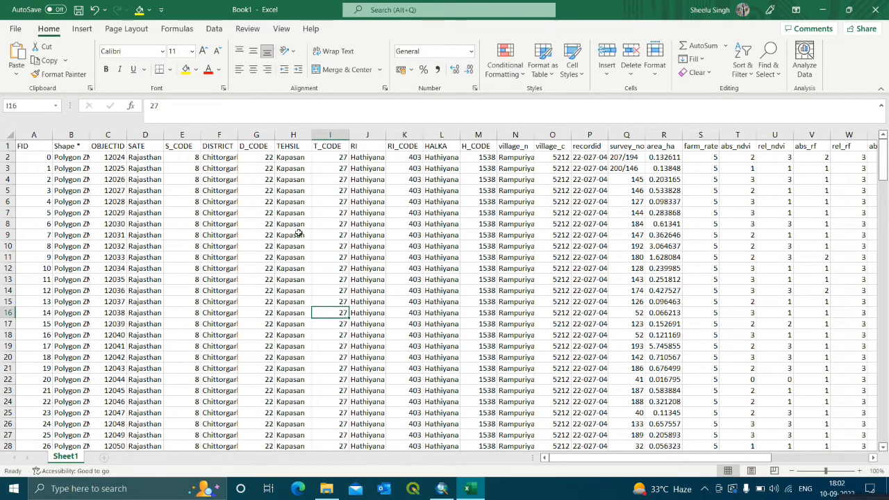
# Save the workbook to the Desktop as NDVI in Excel 97-2003 Workbook format and close Excel
pyautogui.click(14, 32)
pyautogui.click(43, 182)
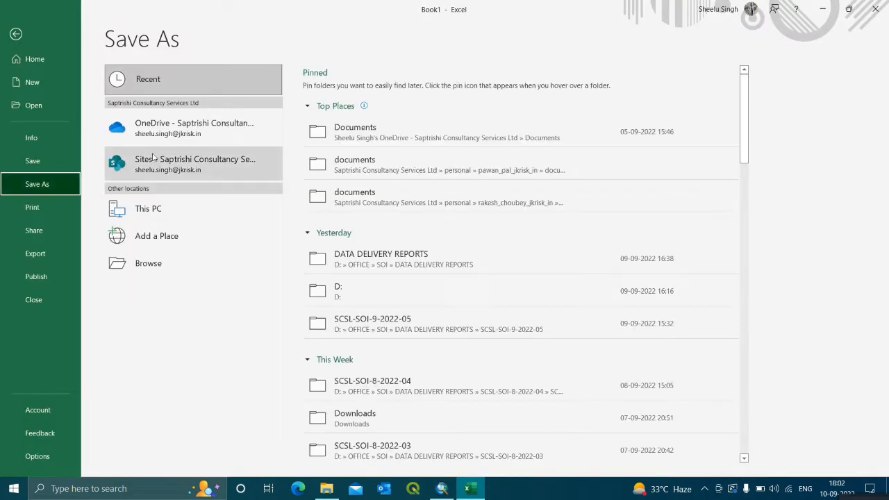
pyautogui.click(161, 262)
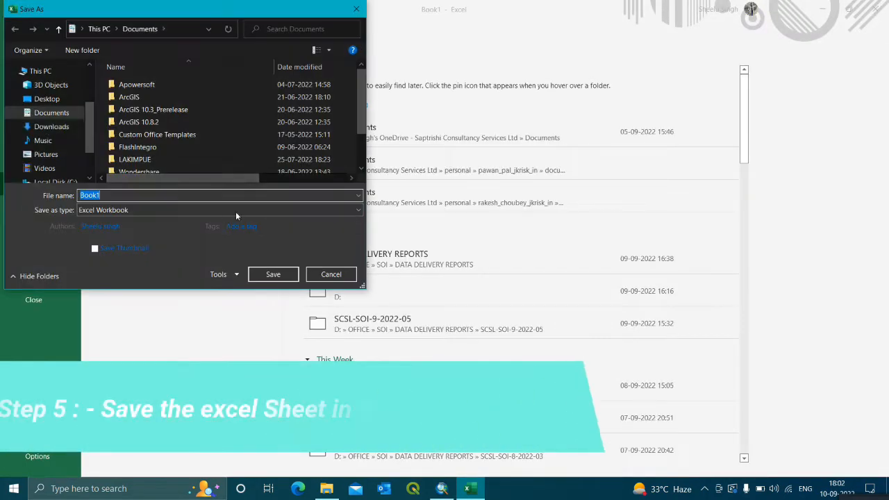
pyautogui.click(46, 98)
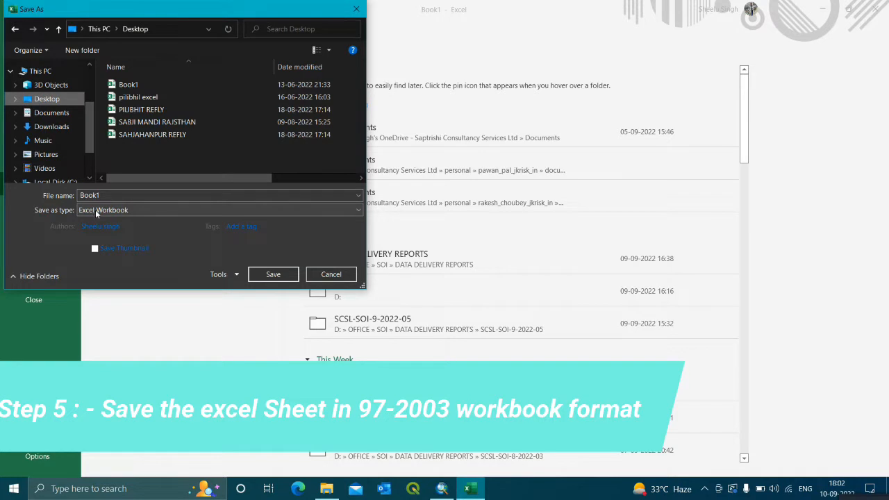
pyautogui.click(98, 210)
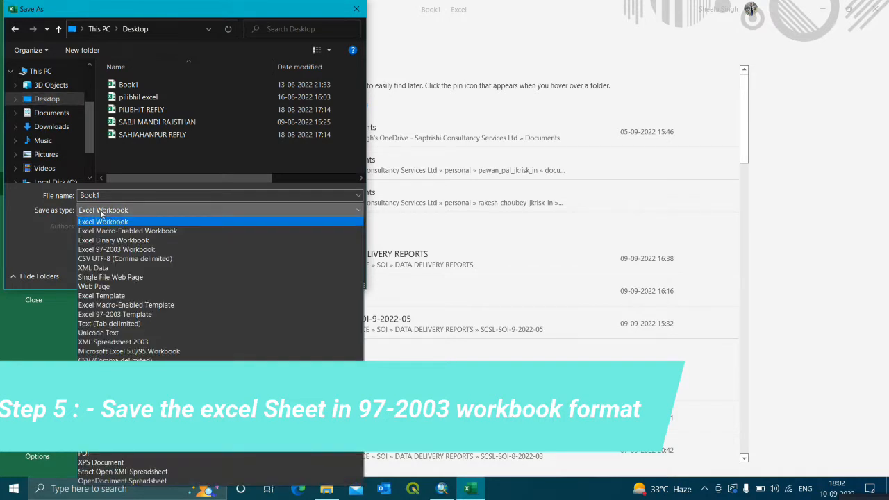
pyautogui.click(117, 250)
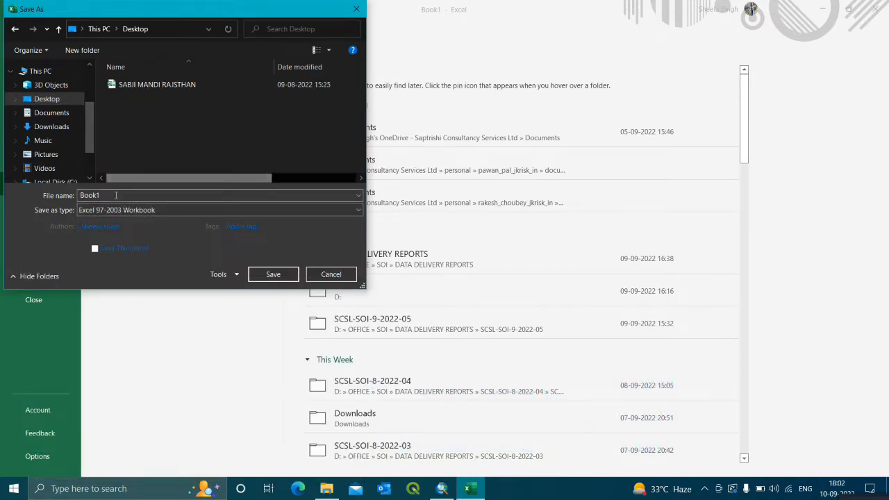
pyautogui.doubleClick(115, 196)
pyautogui.write('NDVI')
pyautogui.click(273, 274)
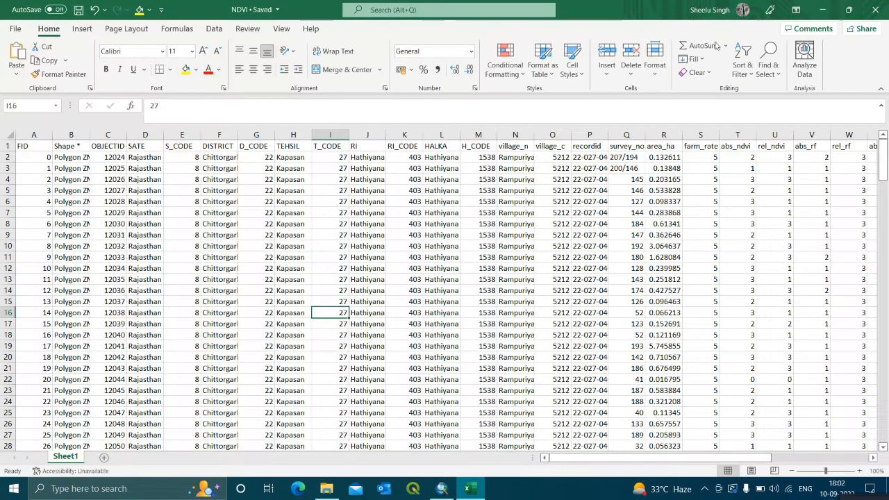
pyautogui.click(874, 10)
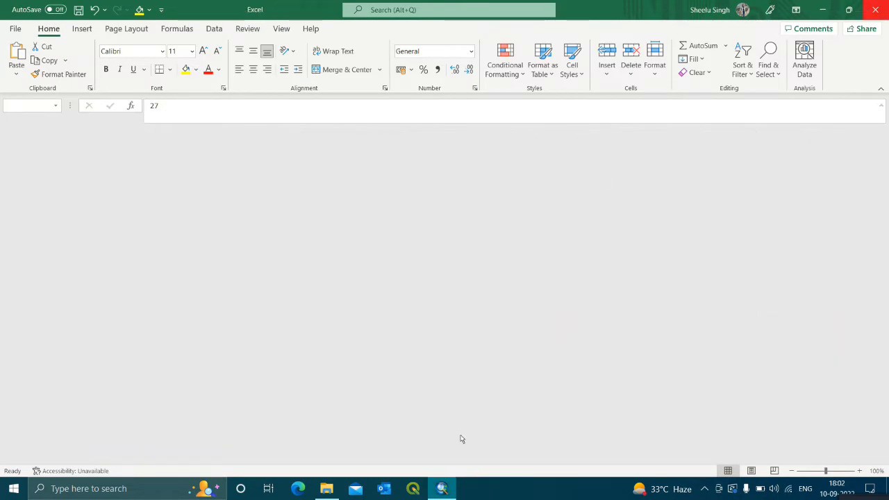
# Switch back to ArcMap, close the attribute table and connect to the Desktop folder as a source for adding data
pyautogui.click(442, 489)
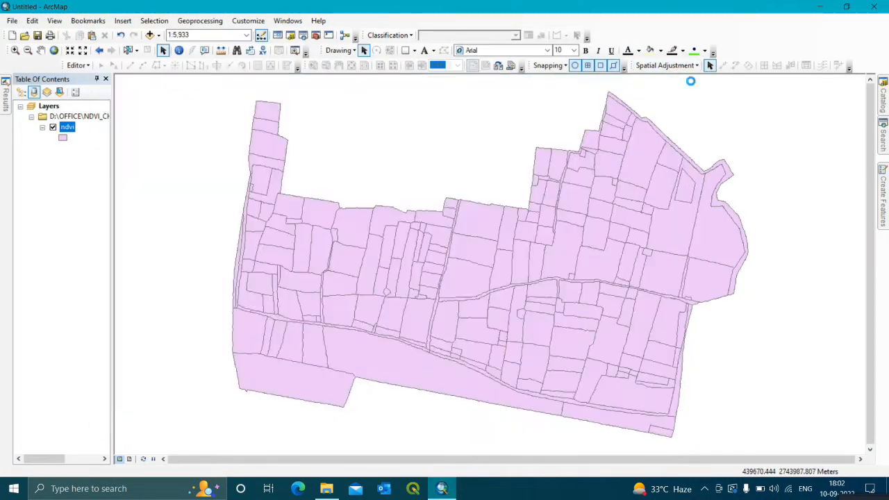
pyautogui.click(690, 79)
pyautogui.click(158, 36)
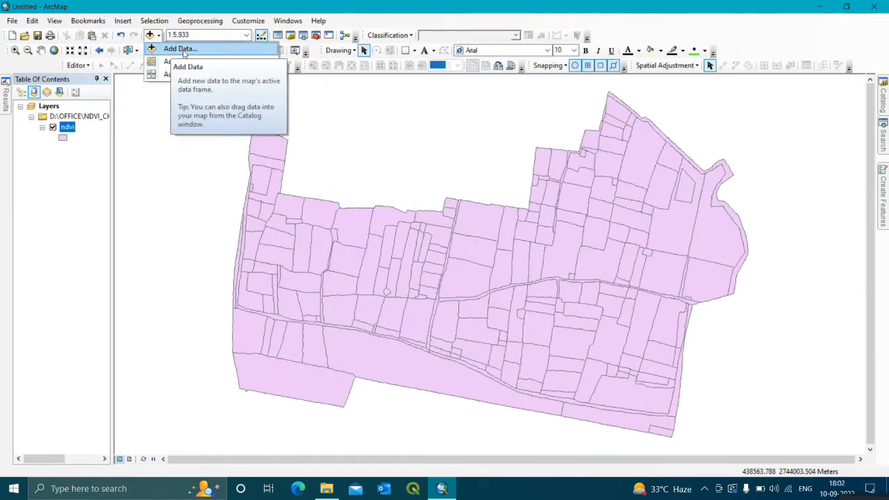
pyautogui.click(179, 50)
pyautogui.click(445, 167)
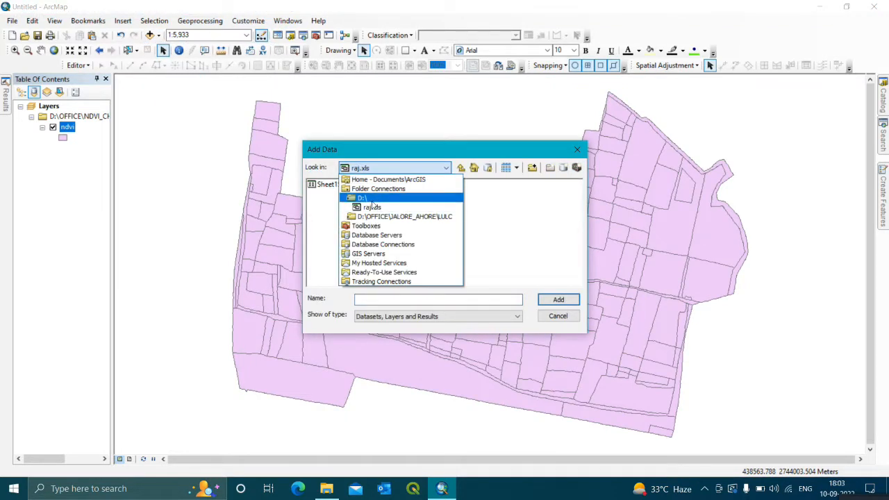
pyautogui.click(532, 167)
pyautogui.click(366, 247)
pyautogui.click(393, 225)
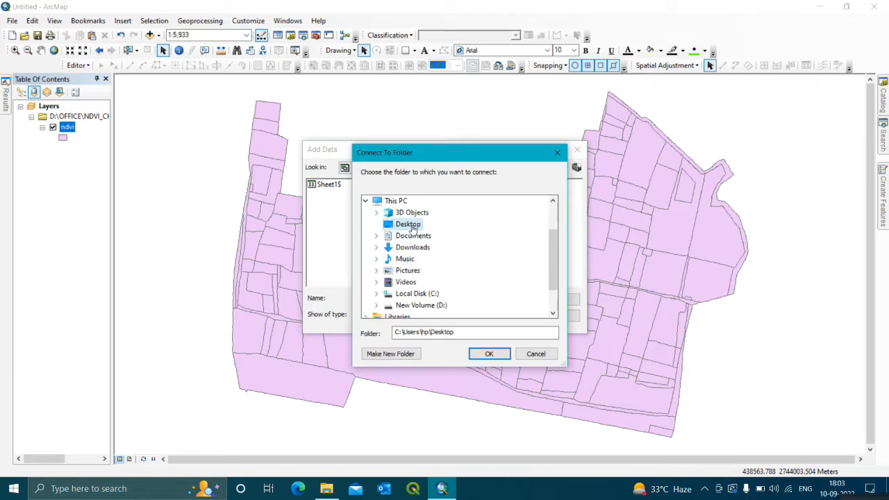
pyautogui.click(489, 354)
# Add Sheet1$ from the NDVI.xls workbook to the map
pyautogui.doubleClick(330, 230)
pyautogui.click(330, 184)
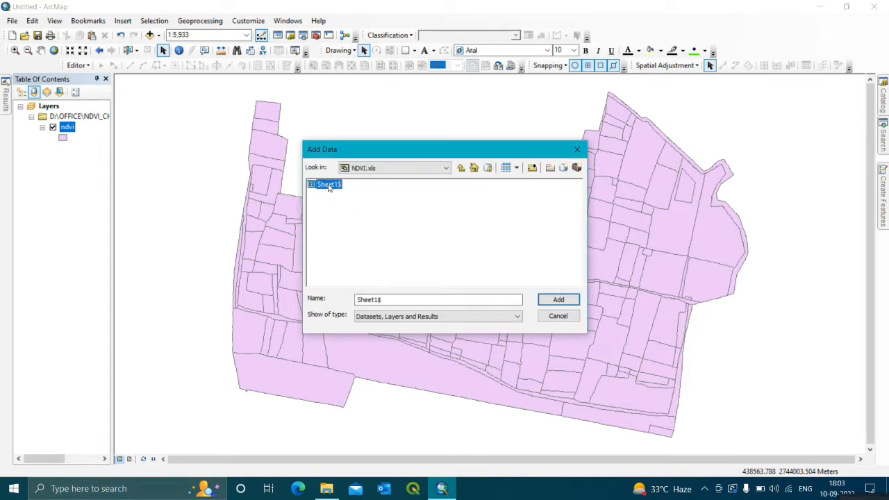
pyautogui.click(559, 300)
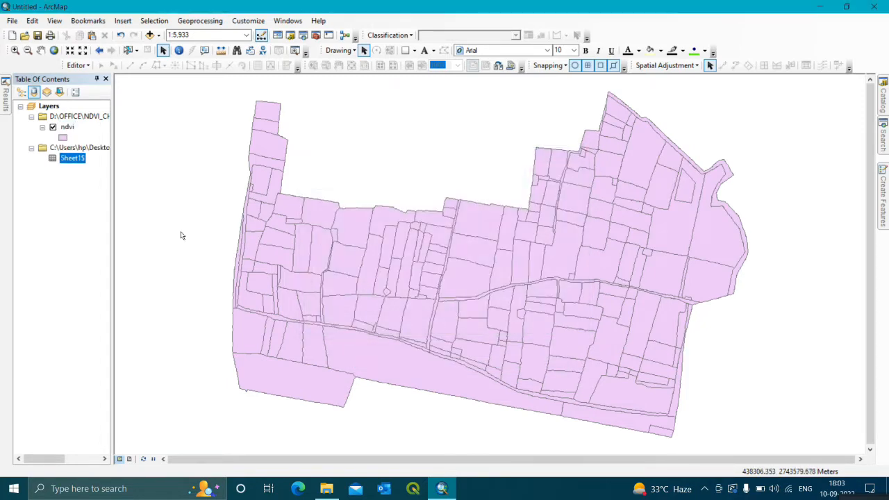
# Open the Sheet1$ table to check its renamed column headers, and close it
pyautogui.rightClick(74, 158)
pyautogui.click(109, 167)
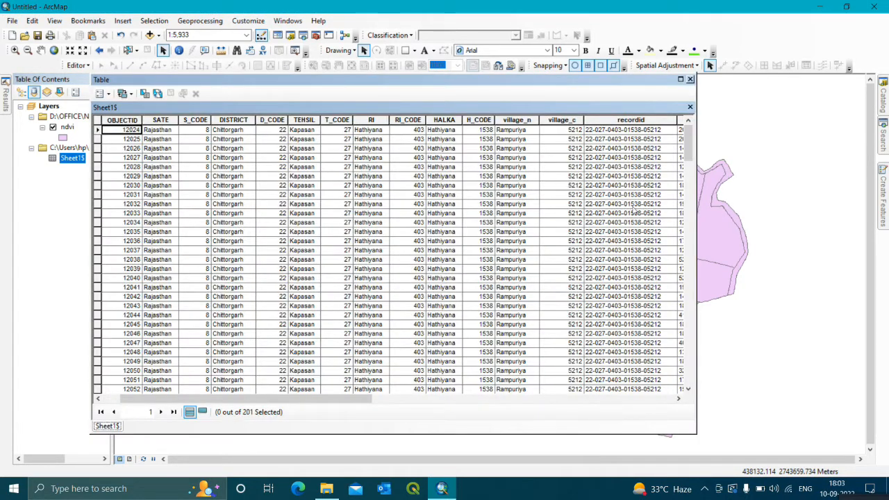
pyautogui.click(690, 80)
pyautogui.click(67, 127)
pyautogui.rightClick(67, 127)
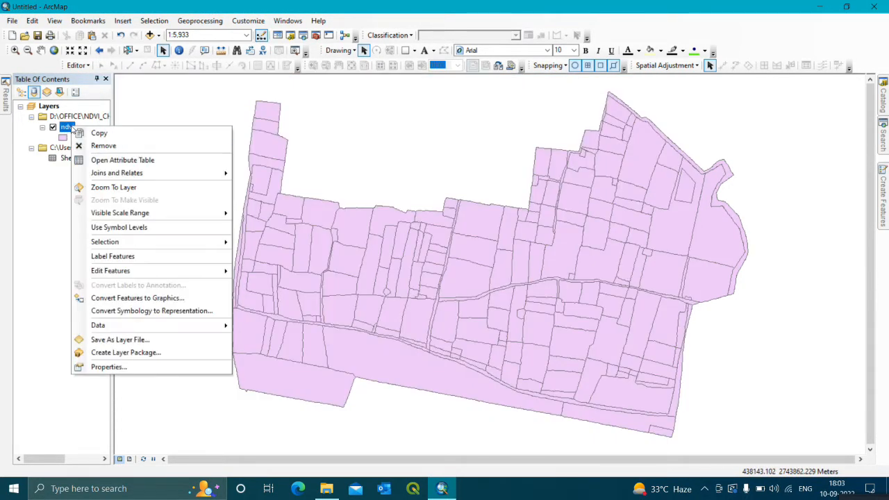
pyautogui.moveTo(98, 174)
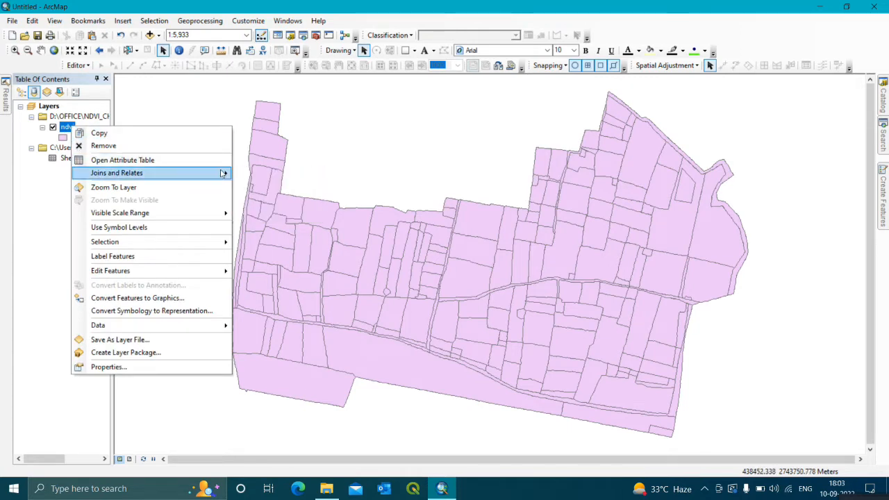
pyautogui.click(44, 154)
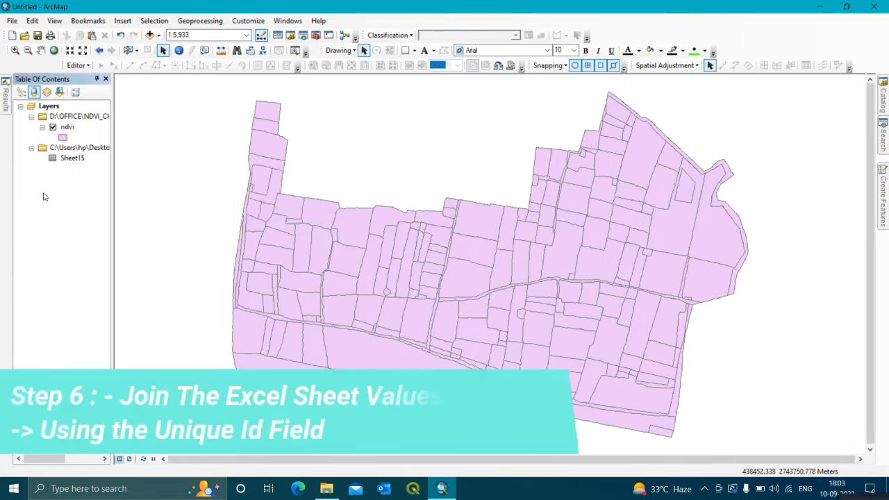
# Join the Sheet1$ table to the ndvi layer using UID as the key field in both, keeping all records
pyautogui.click(68, 128)
pyautogui.rightClick(67, 128)
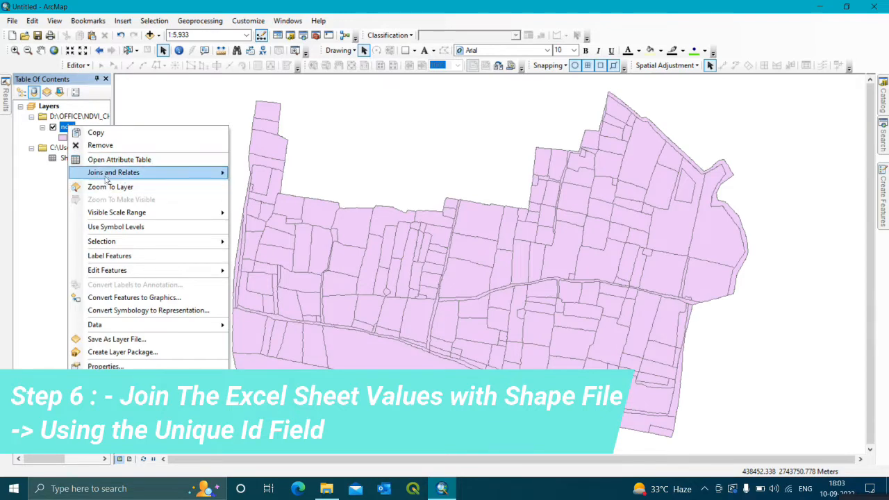
pyautogui.moveTo(186, 174)
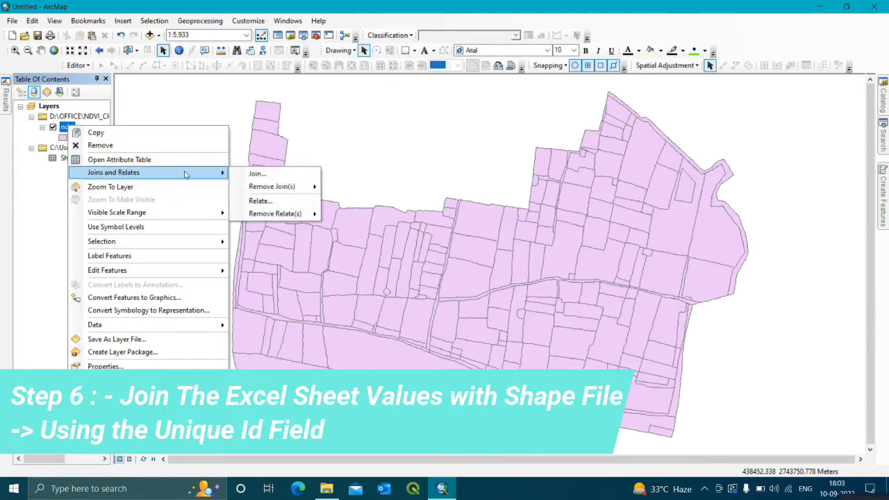
pyautogui.click(258, 174)
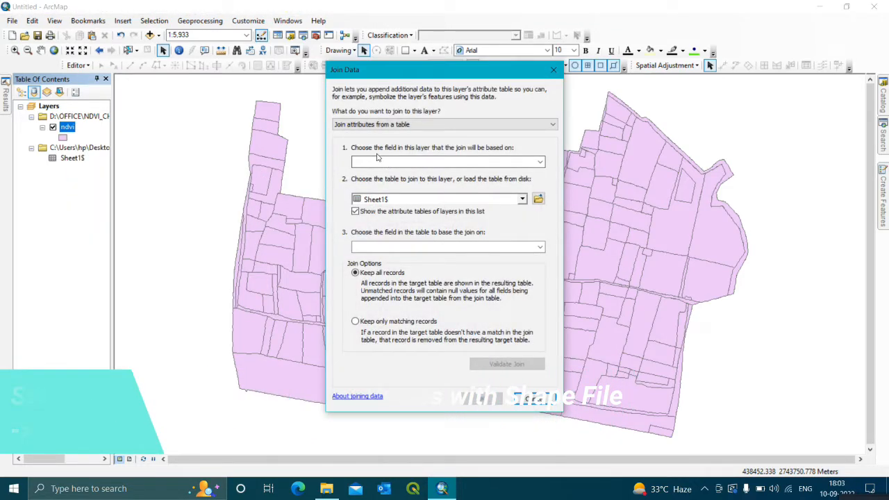
pyautogui.click(541, 162)
pyautogui.click(389, 185)
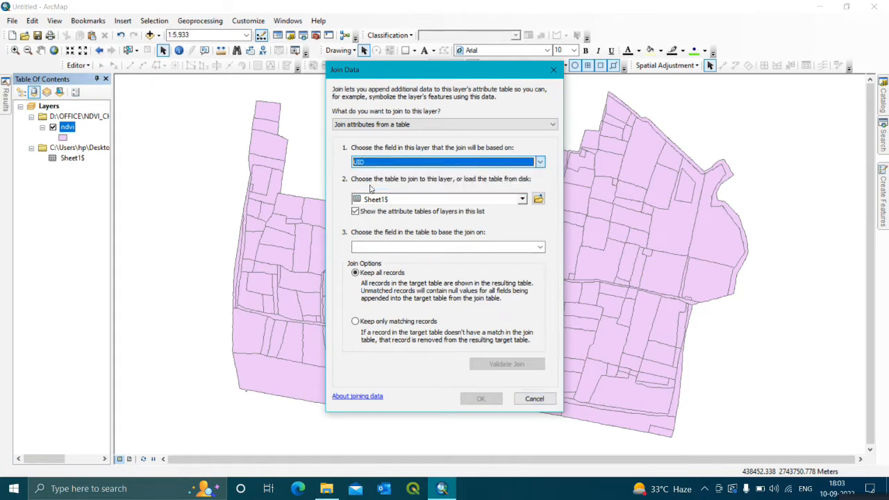
pyautogui.click(541, 248)
pyautogui.click(379, 410)
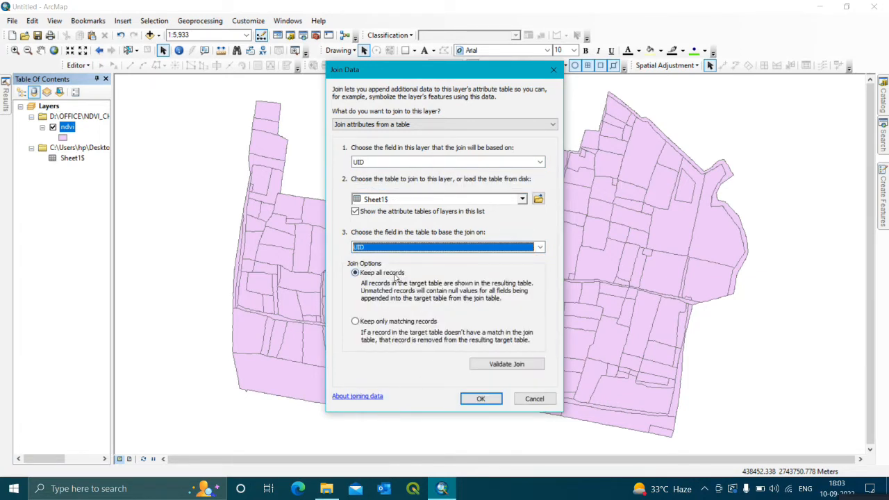
pyautogui.click(490, 398)
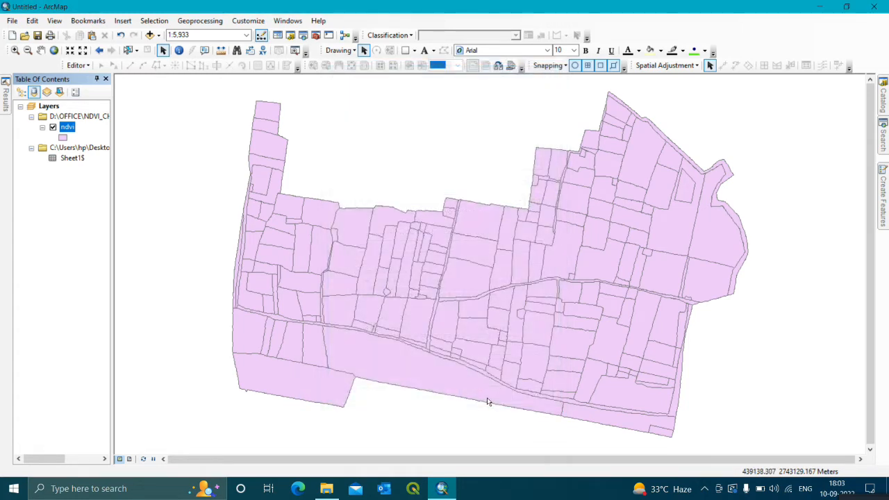
# Open the ndvi attribute table to check the joined columns and the options available for the joined FID field, and close it
pyautogui.rightClick(65, 126)
pyautogui.click(105, 157)
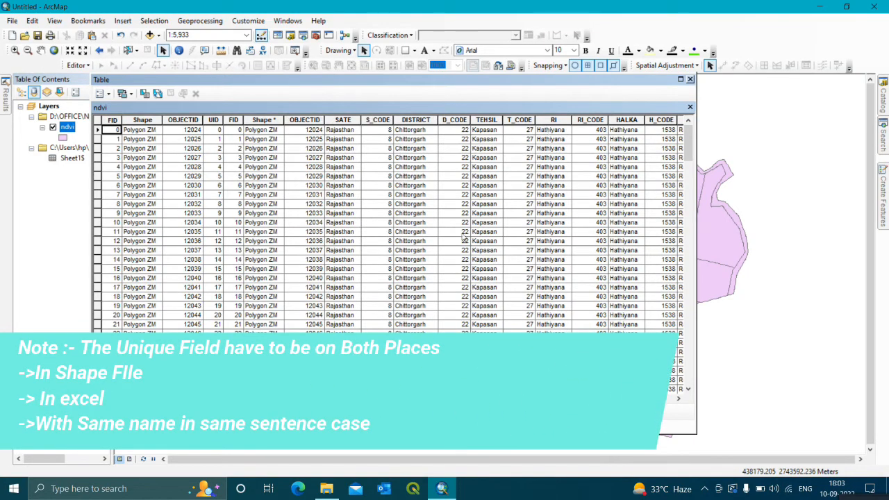
pyautogui.moveTo(284, 399)
pyautogui.mouseDown()
pyautogui.moveTo(657, 412)
pyautogui.moveTo(281, 403)
pyautogui.mouseUp()
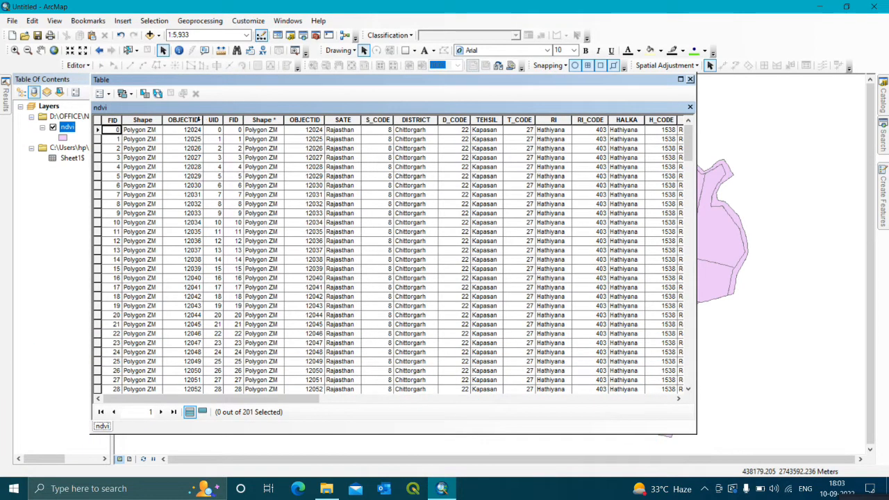
pyautogui.click(233, 119)
pyautogui.rightClick(235, 121)
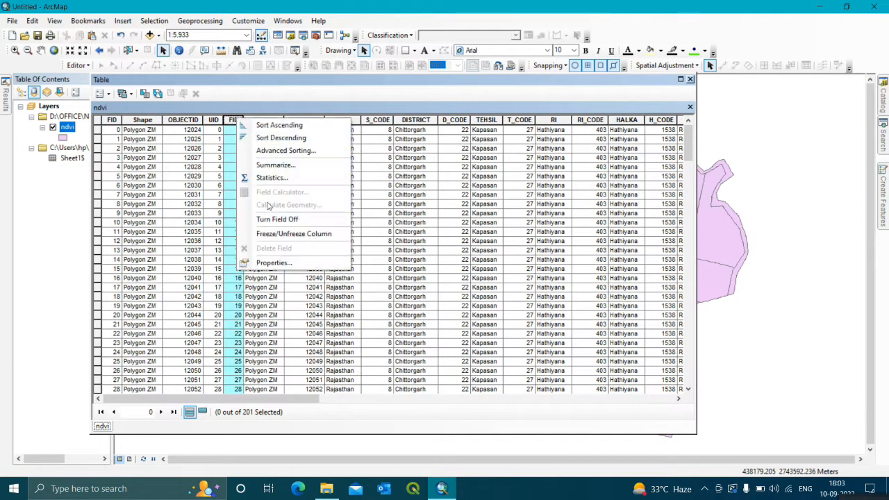
pyautogui.click(443, 223)
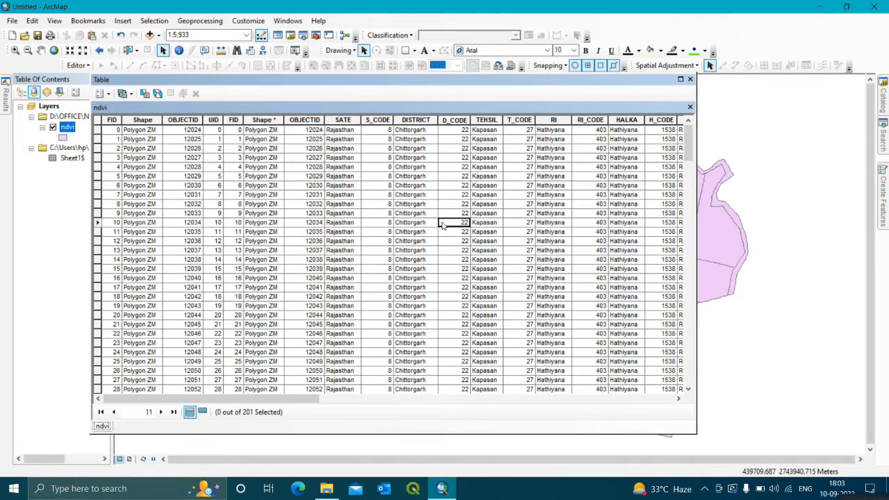
pyautogui.click(689, 79)
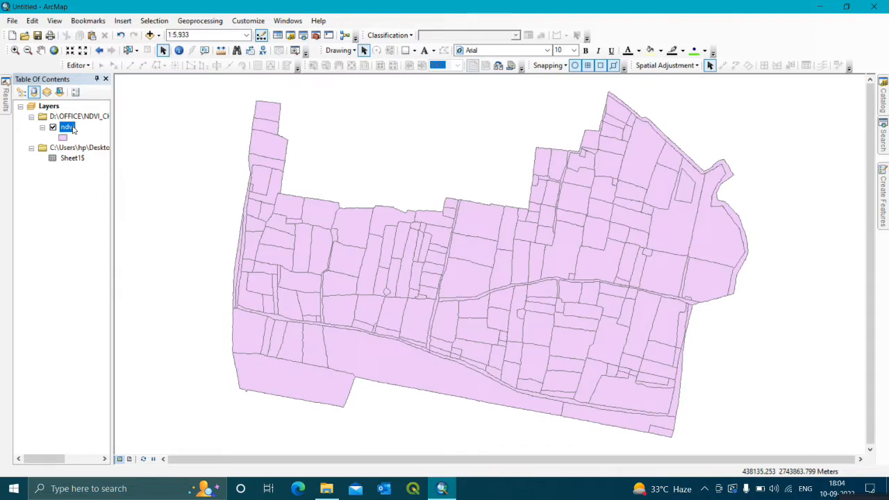
# Export all features of the joined ndvi layer to D:\OFFICE\Export_Output.shp and add the exported shapefile to the map
pyautogui.rightClick(72, 129)
pyautogui.moveTo(129, 325)
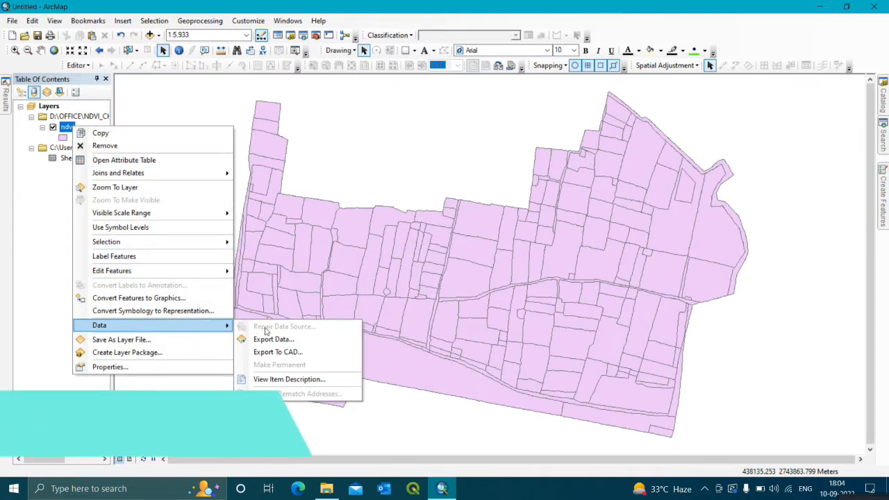
pyautogui.click(272, 341)
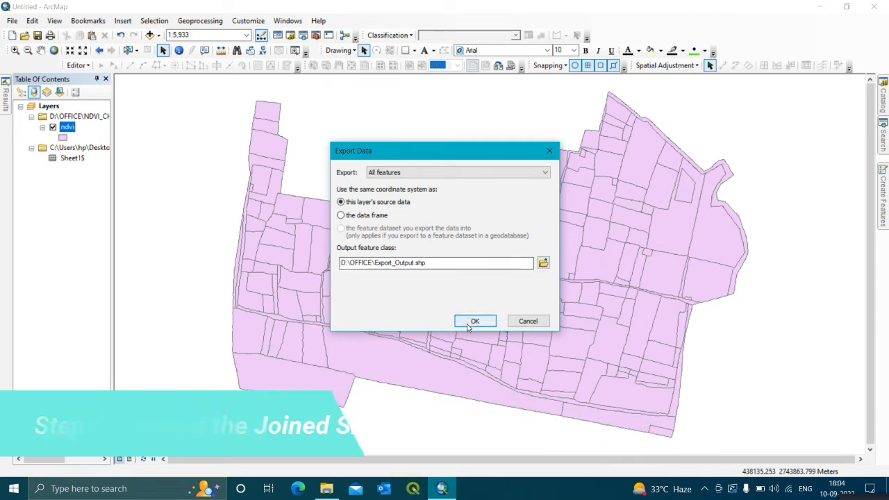
pyautogui.click(468, 323)
pyautogui.click(486, 285)
# Open the Export_Output attribute table and review its renamed columns from SATE through TEHSIL
pyautogui.rightClick(80, 127)
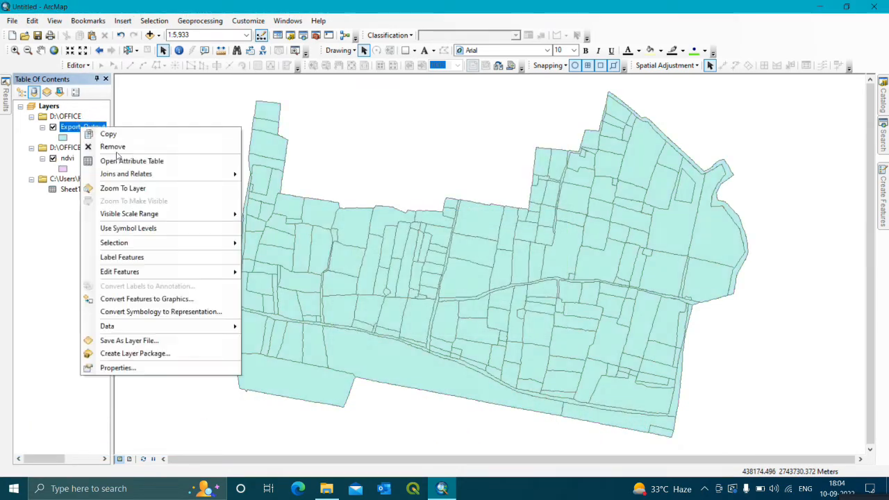
pyautogui.click(128, 161)
pyautogui.moveTo(251, 399)
pyautogui.mouseDown()
pyautogui.moveTo(526, 412)
pyautogui.moveTo(256, 403)
pyautogui.mouseUp()
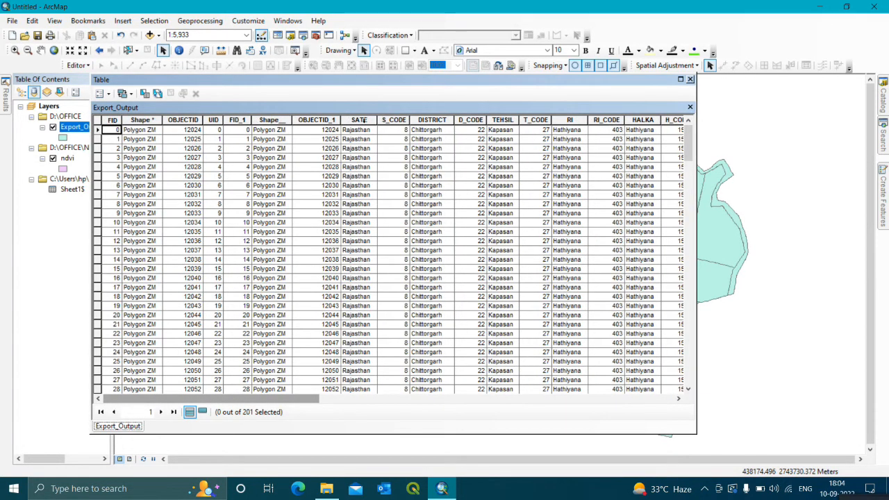
pyautogui.click(362, 120)
pyautogui.click(383, 121)
pyautogui.click(438, 124)
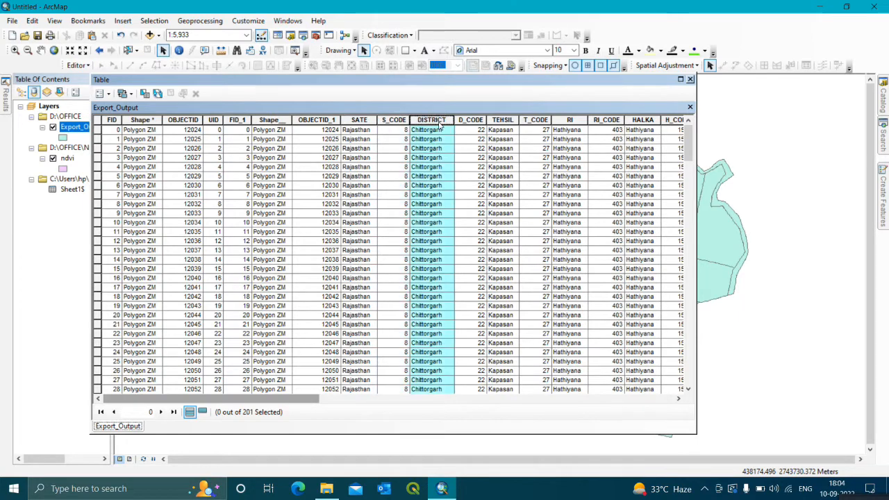
pyautogui.click(460, 120)
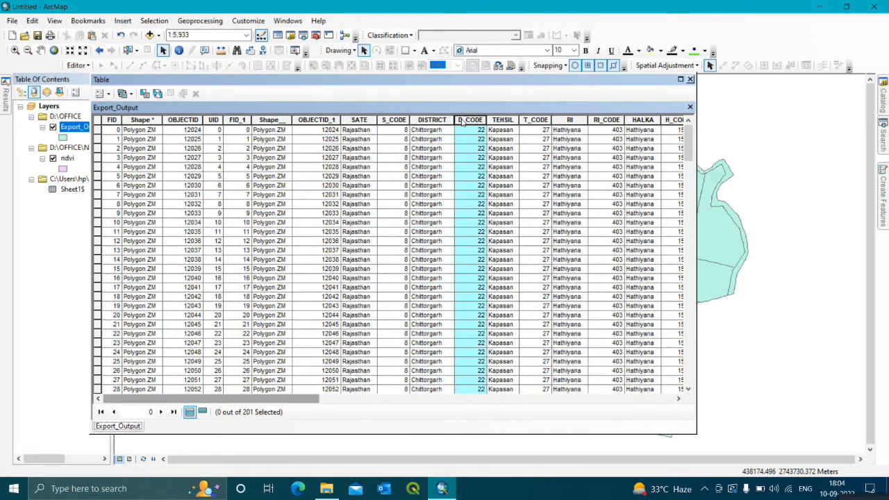
pyautogui.click(501, 120)
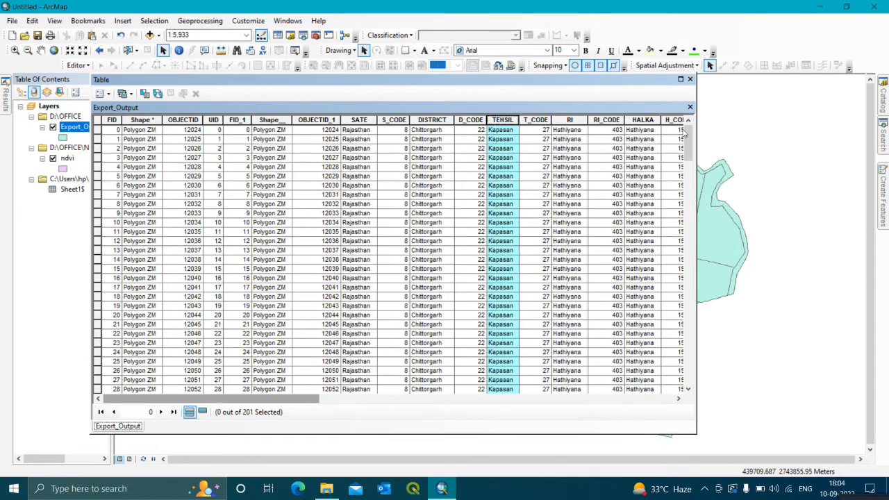
# Delete the redundant OBJECTID_1, Shape__ and FID_1 fields from the Export_Output attribute table
pyautogui.click(321, 120)
pyautogui.rightClick(322, 119)
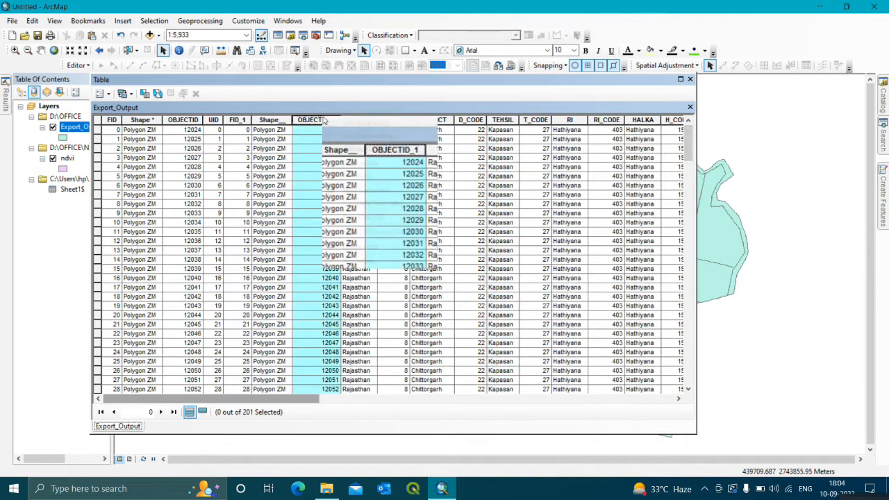
pyautogui.click(394, 241)
pyautogui.click(486, 288)
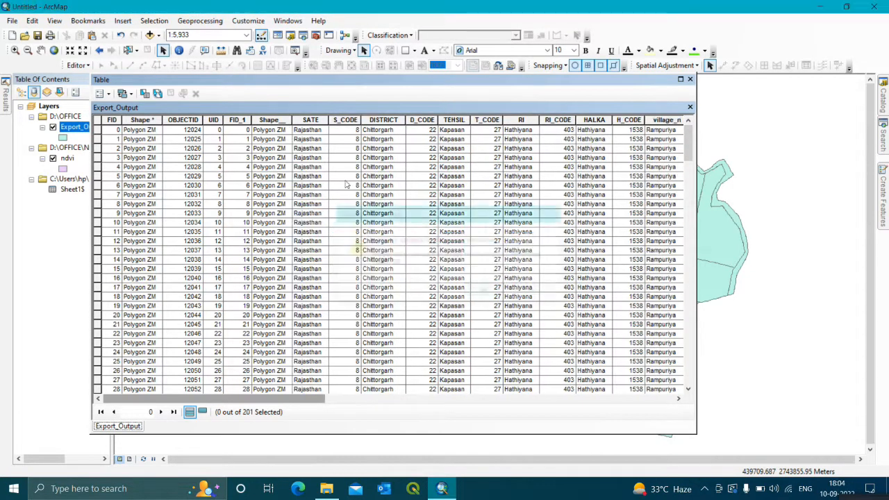
pyautogui.click(277, 120)
pyautogui.rightClick(278, 120)
pyautogui.click(309, 248)
pyautogui.press('Return')
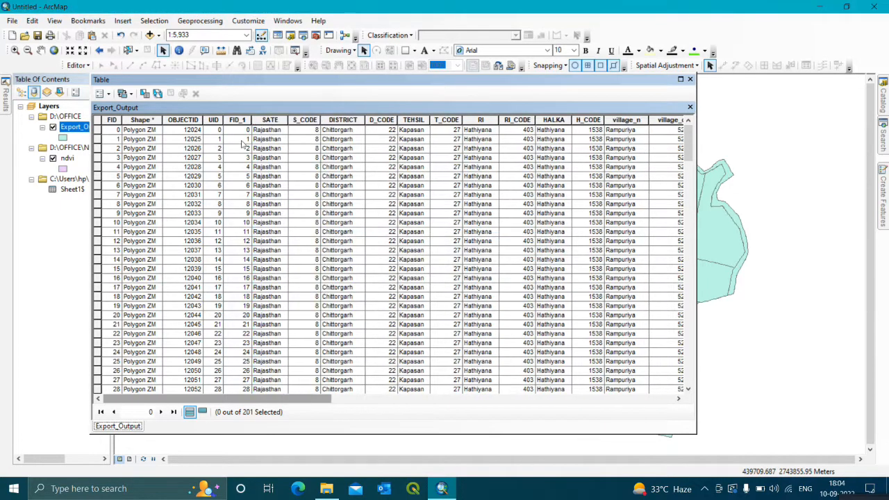
pyautogui.click(237, 120)
pyautogui.rightClick(236, 120)
pyautogui.click(254, 249)
pyautogui.press('Return')
# Check the SATE, S_CODE, DISTRICT and D_CODE columns in the cleaned-up Export_Output table
pyautogui.moveTo(293, 401); pyautogui.dragTo(258, 339)
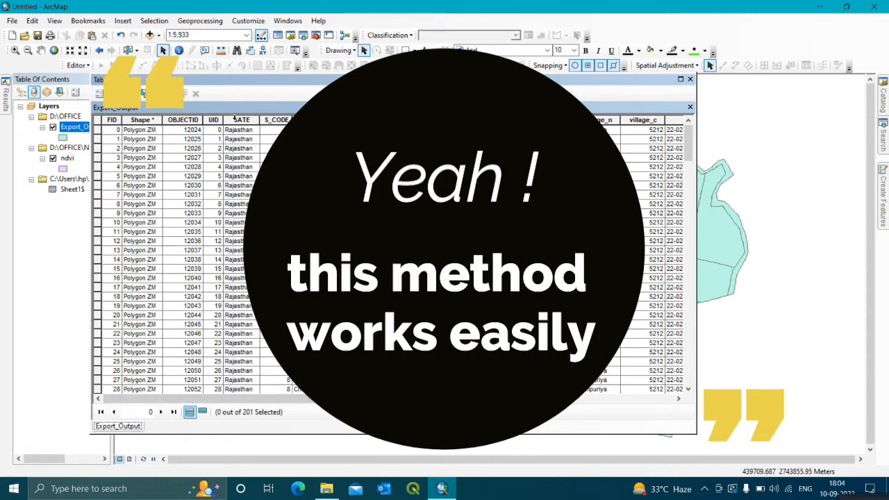
pyautogui.click(241, 120)
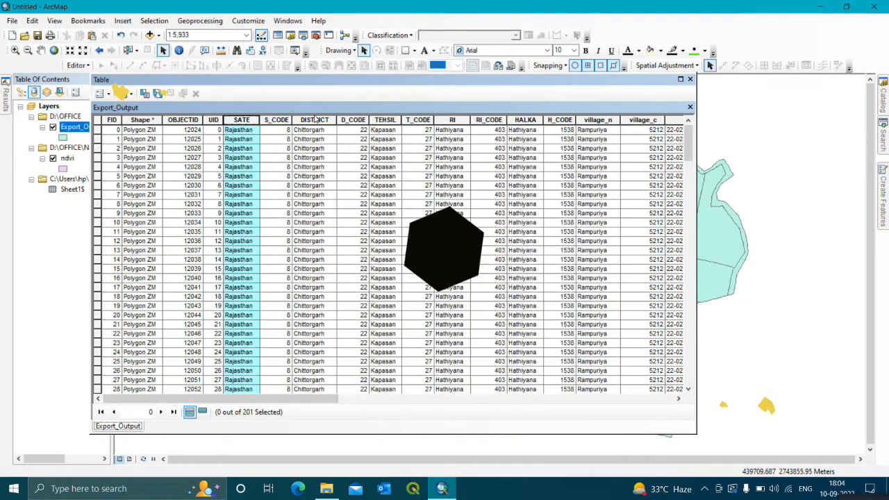
pyautogui.click(279, 120)
pyautogui.click(315, 120)
pyautogui.click(353, 120)
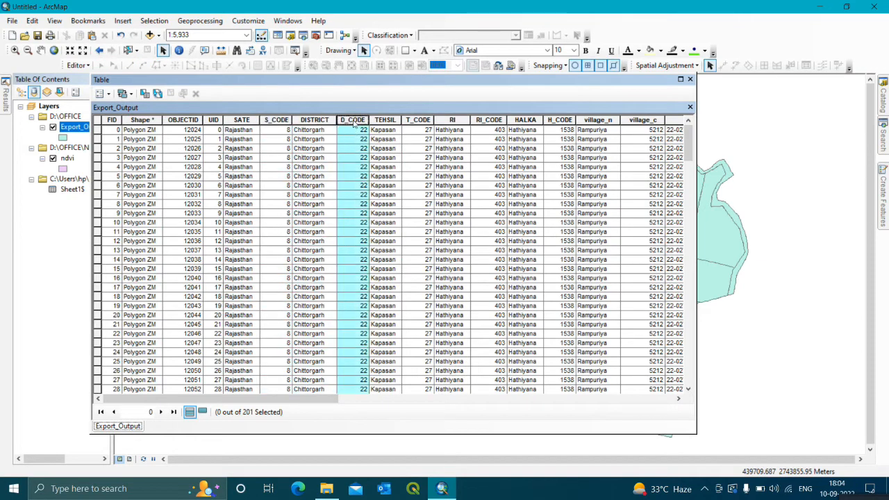